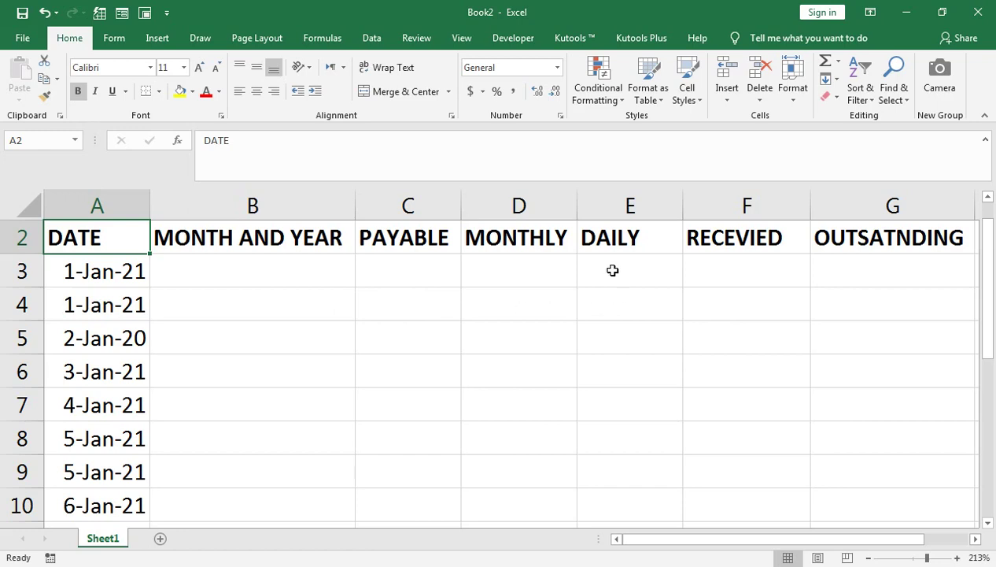
# Enter 300, 400, 500 and 600 as the first four PAYABLE amounts in C3:C6.
pyautogui.click(432, 269)
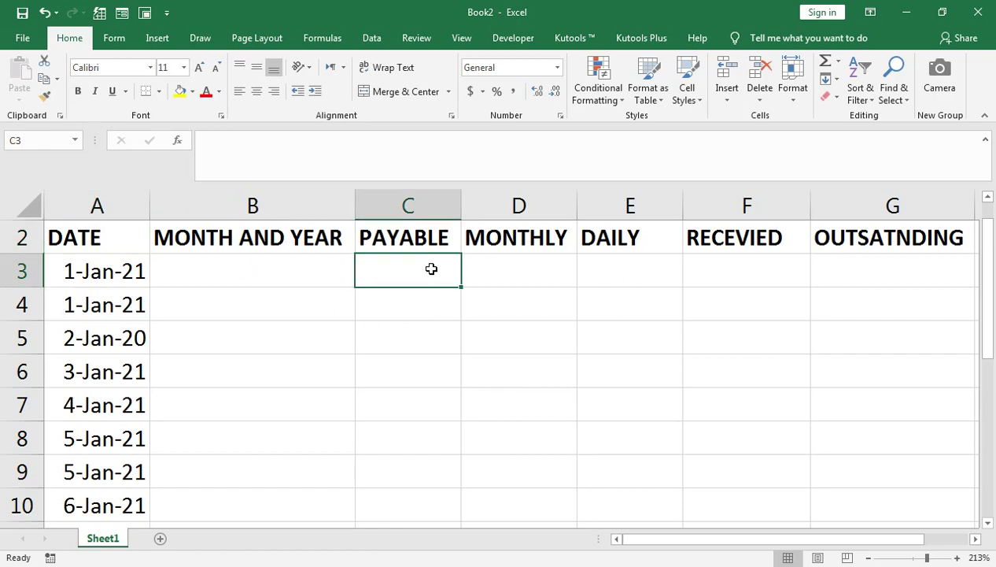
pyautogui.write('300')
pyautogui.press('Tab')
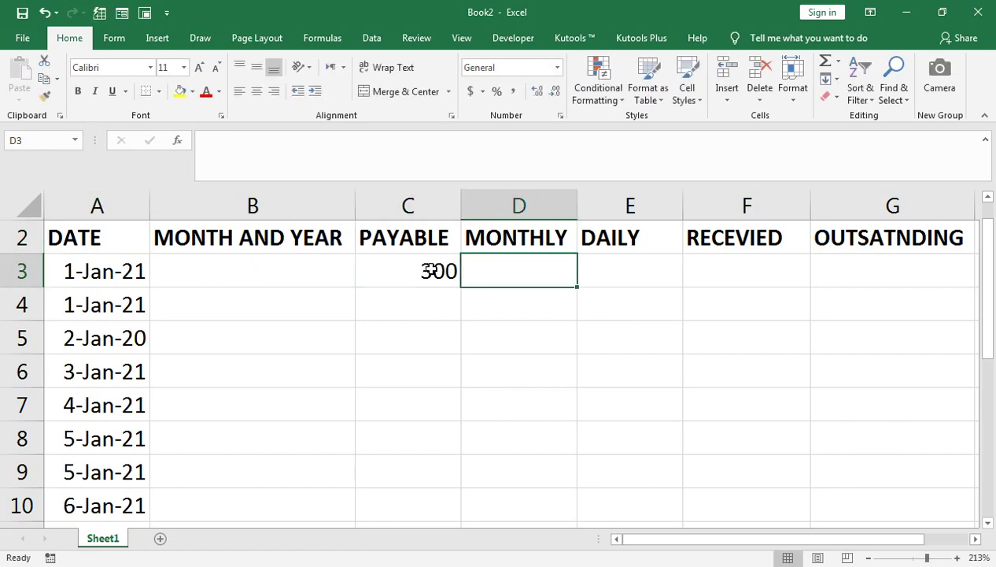
pyautogui.press('Down')
pyautogui.press('Left')
pyautogui.write('400')
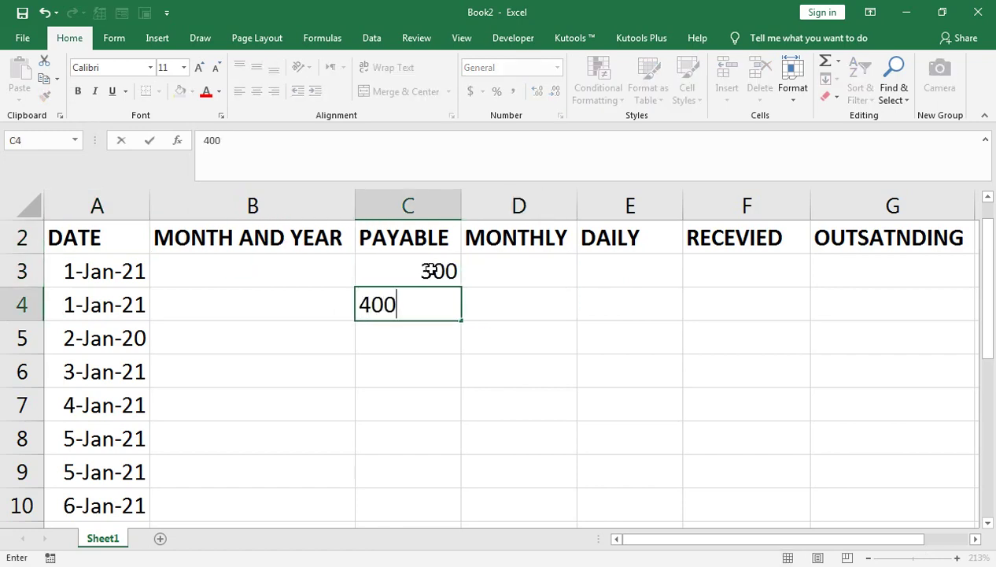
pyautogui.press('Return')
pyautogui.write('500')
pyautogui.press('Return')
pyautogui.write('6000')
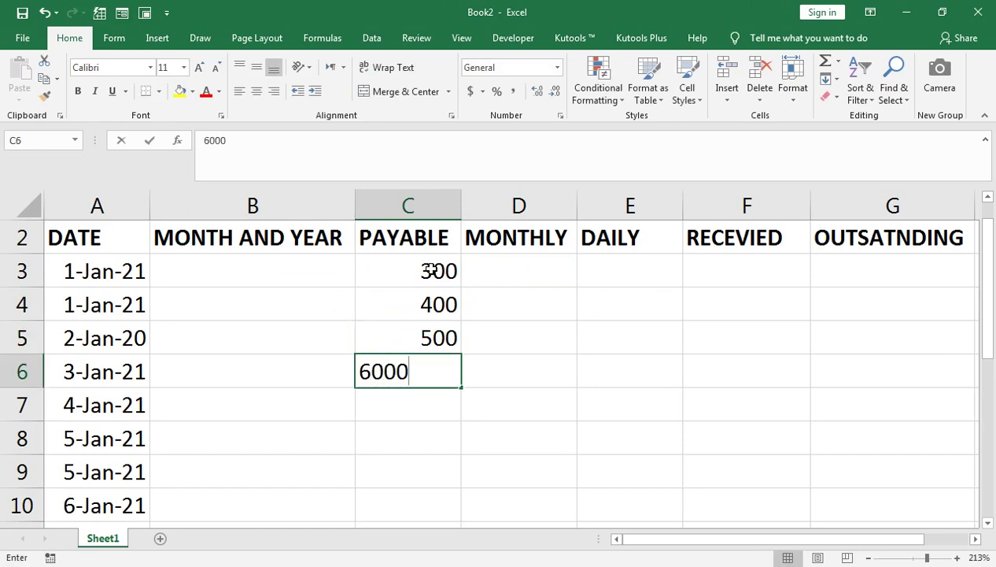
pyautogui.press('BackSpace')
pyautogui.press('Return')
# Enter =C6+100 in C7 and fill the formula down through C10.
pyautogui.write('=')
pyautogui.press('Up')
pyautogui.write('+100')
pyautogui.press('Return')
pyautogui.press('Up')
pyautogui.hotkey('shift', 'Down')
pyautogui.hotkey('shift', 'Down')
pyautogui.hotkey('shift', 'Down')
pyautogui.hotkey('ctrl', 'd')
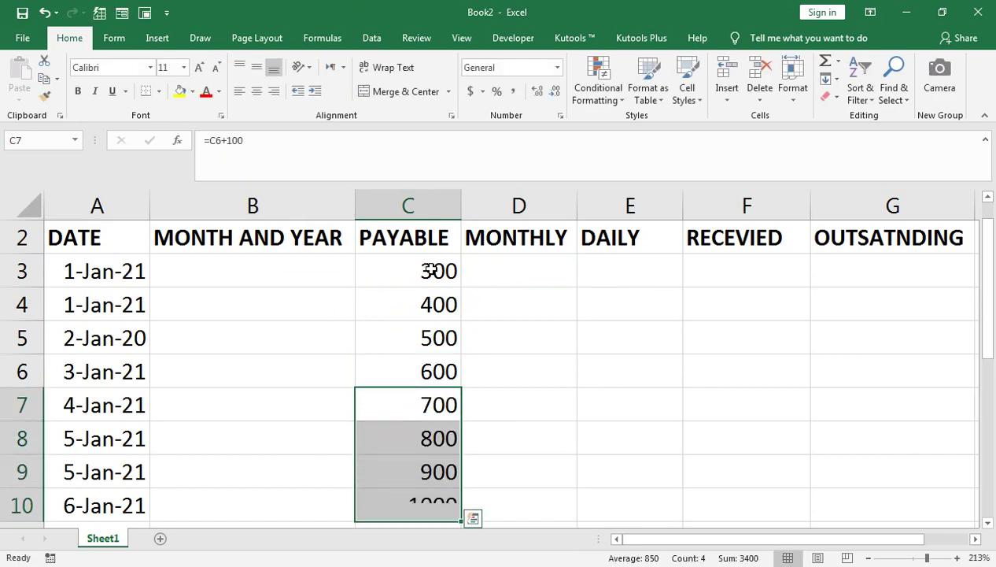
# Enter the formula =C3 in the first DAILY cell, E3.
pyautogui.press('Right')
pyautogui.press('Up')
pyautogui.press('Up')
pyautogui.press('Up')
pyautogui.press('Up')
pyautogui.press('Right')
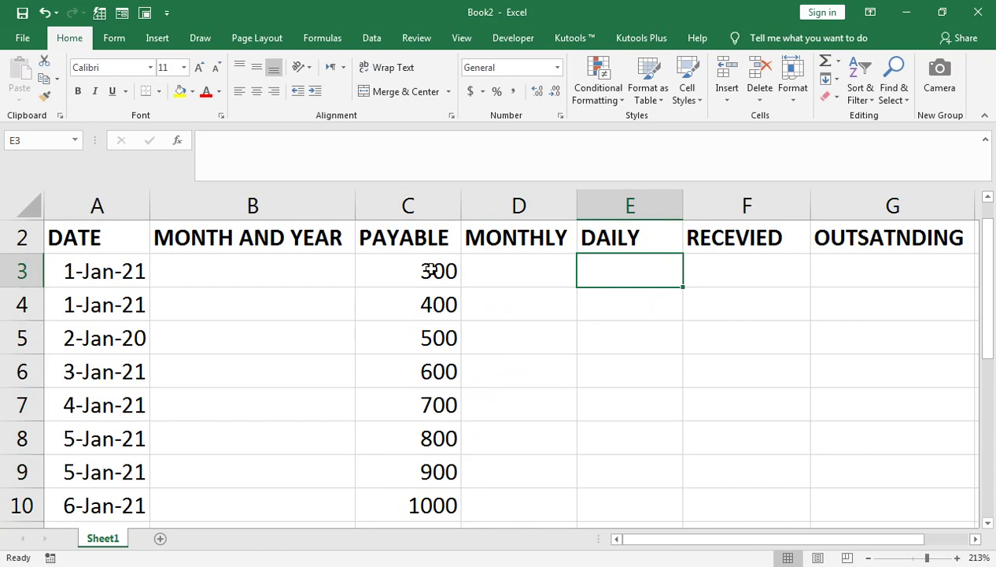
pyautogui.write('=')
pyautogui.press('Left')
pyautogui.press('Left')
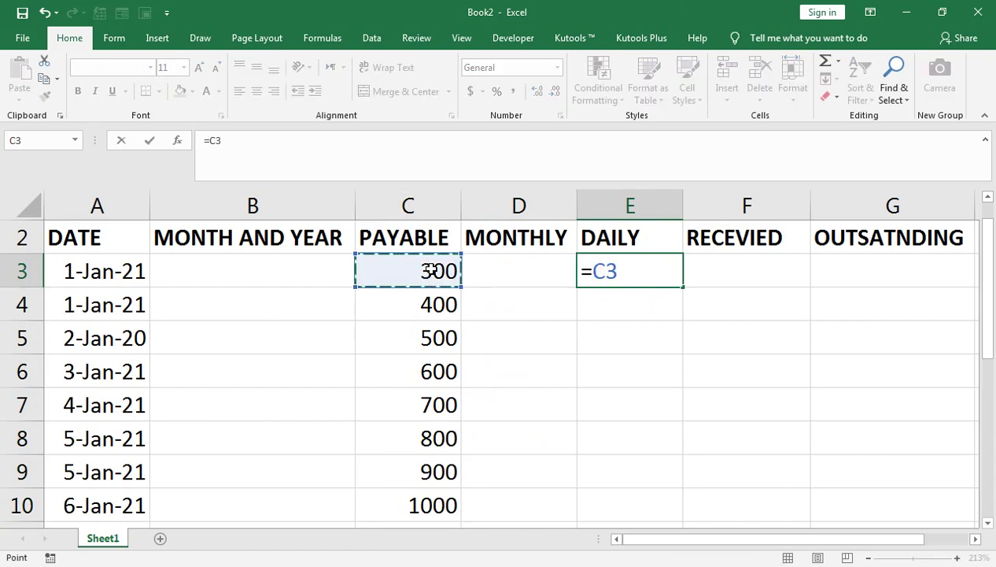
pyautogui.press('Return')
# Compare the dates and PAYABLE amounts of the two 1-Jan-21 rows with the DAILY column.
pyautogui.press('Up')
pyautogui.press('Left')
pyautogui.press('Left')
pyautogui.press('Right')
pyautogui.press('Left')
pyautogui.press('Left')
pyautogui.press('Left')
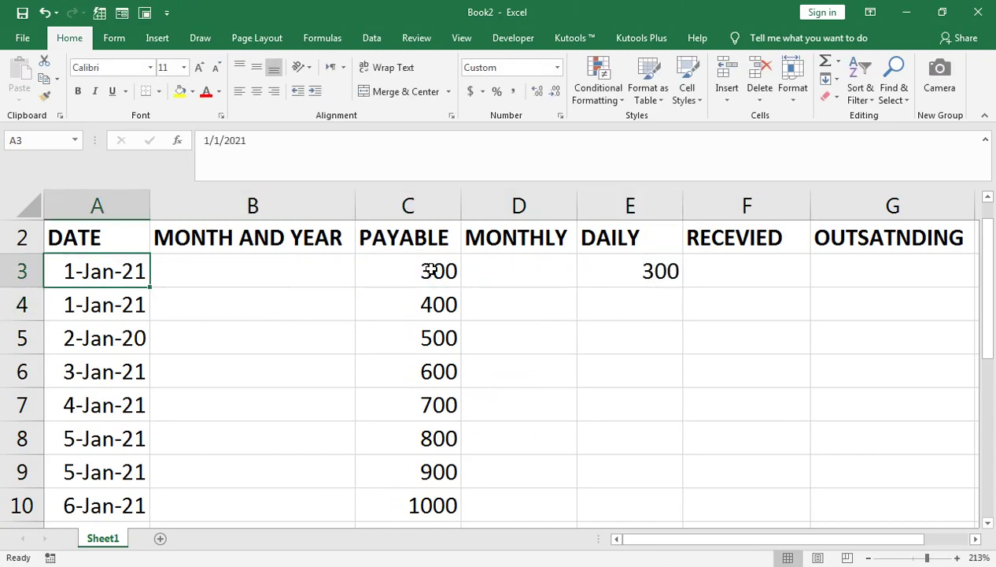
pyautogui.press('Down')
pyautogui.press('Right')
pyautogui.press('Right')
pyautogui.press('Right')
pyautogui.press('Right')
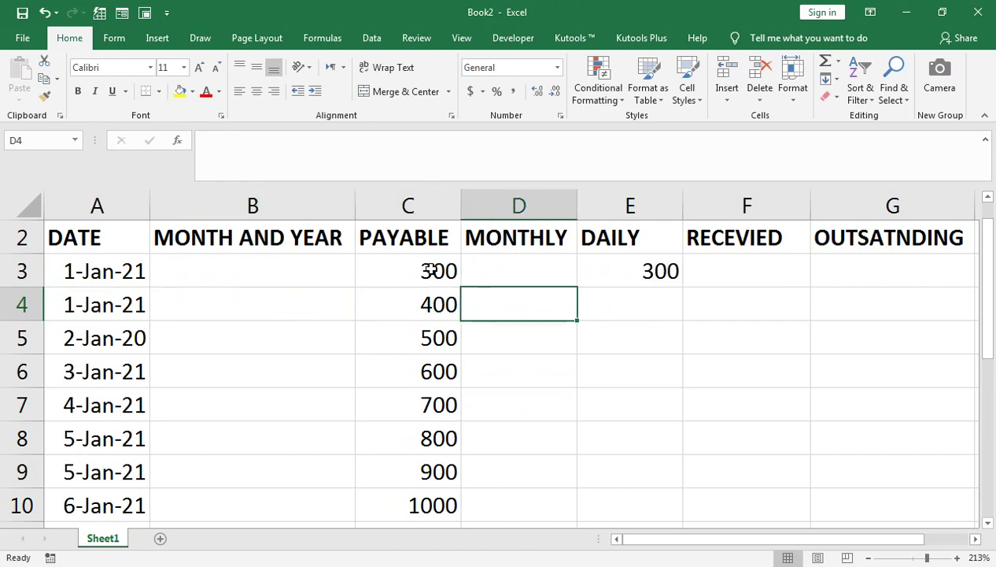
pyautogui.press('Left')
pyautogui.press('Left')
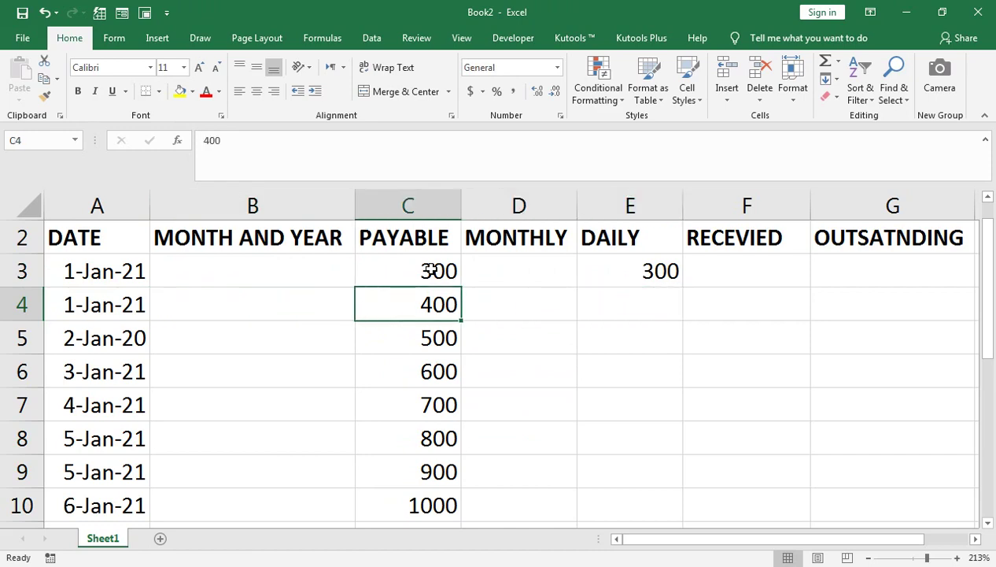
pyautogui.press('Right')
pyautogui.press('Right')
pyautogui.press('Right')
pyautogui.press('Up')
pyautogui.press('Left')
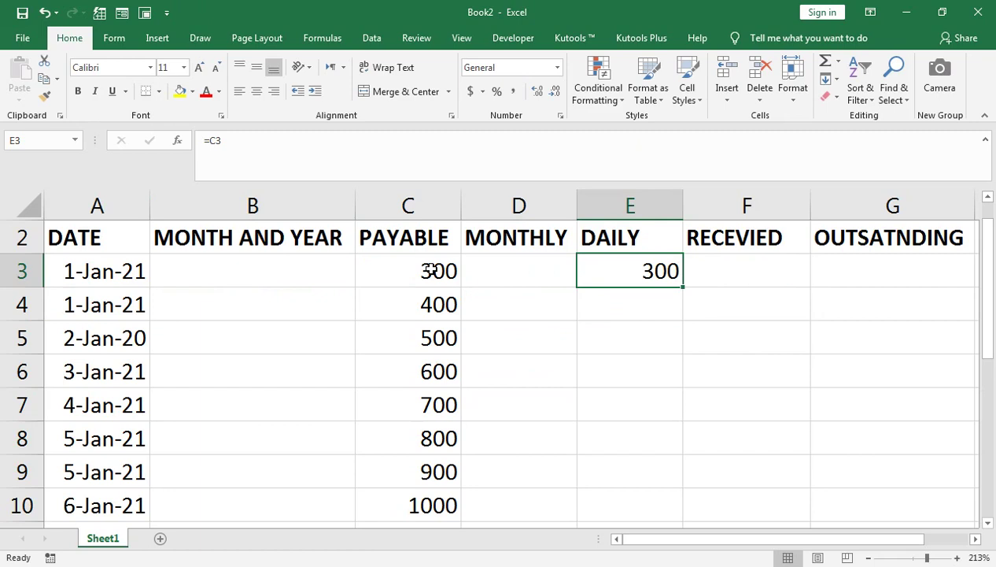
pyautogui.press('Down')
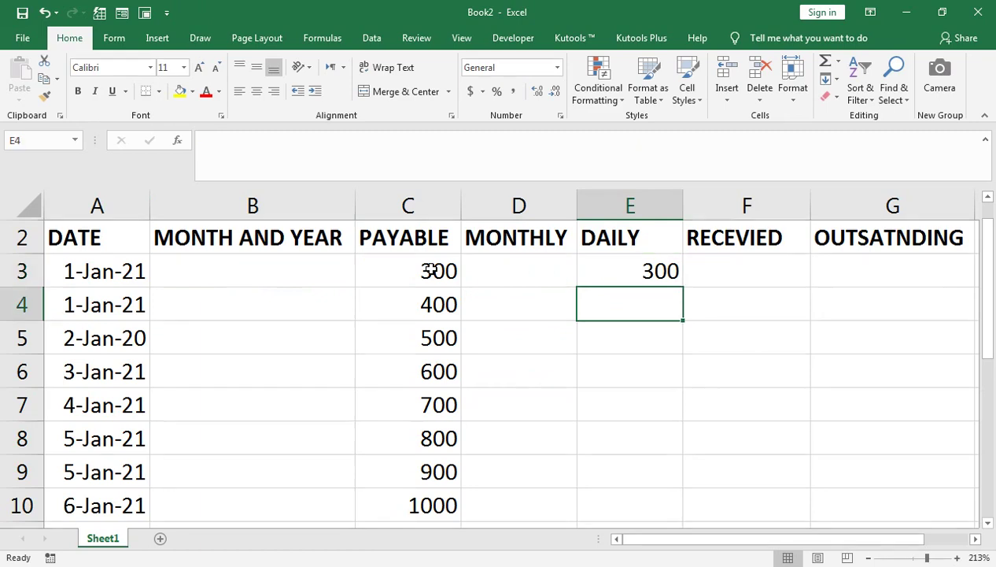
# Examine the dates and PAYABLE amounts in rows 5 to 7 in relation to the DAILY column.
pyautogui.press('Left')
pyautogui.press('Left')
pyautogui.press('Left')
pyautogui.press('Left')
pyautogui.press('Down')
pyautogui.press('Right')
pyautogui.press('Right')
pyautogui.press('Right')
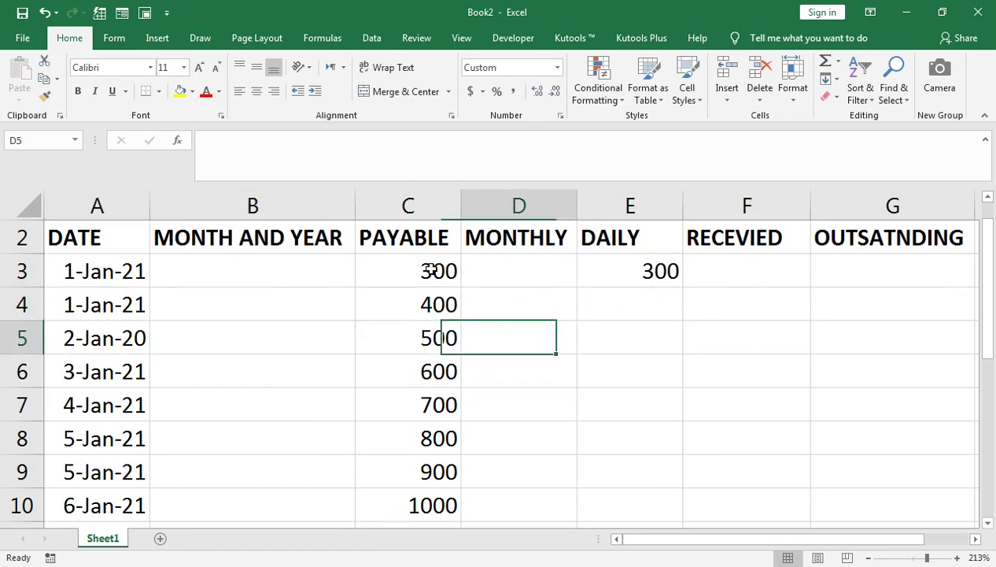
pyautogui.press('Right')
pyautogui.press('Up')
pyautogui.press('Down')
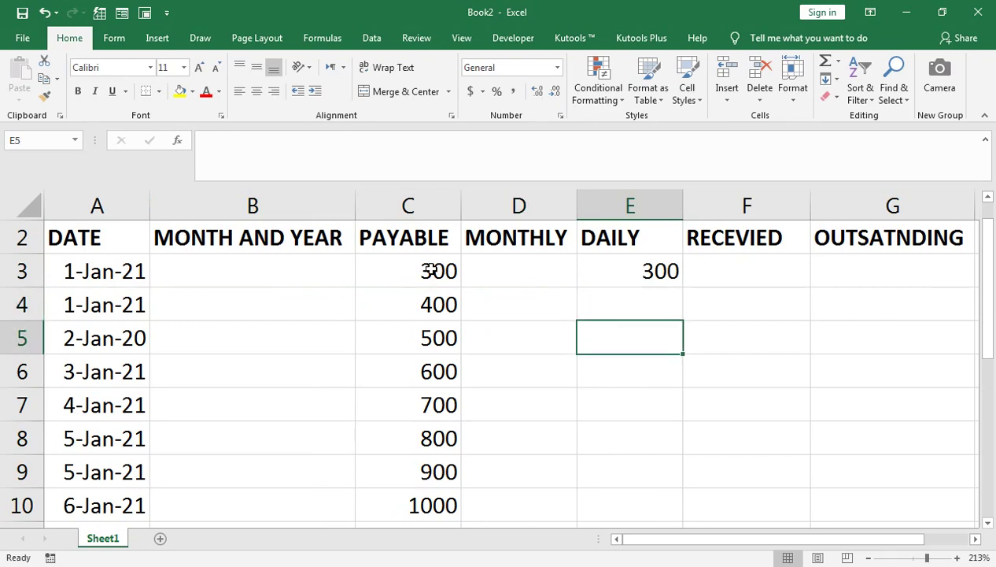
pyautogui.press('Left')
pyautogui.press('Left')
pyautogui.press('Left')
pyautogui.press('Left')
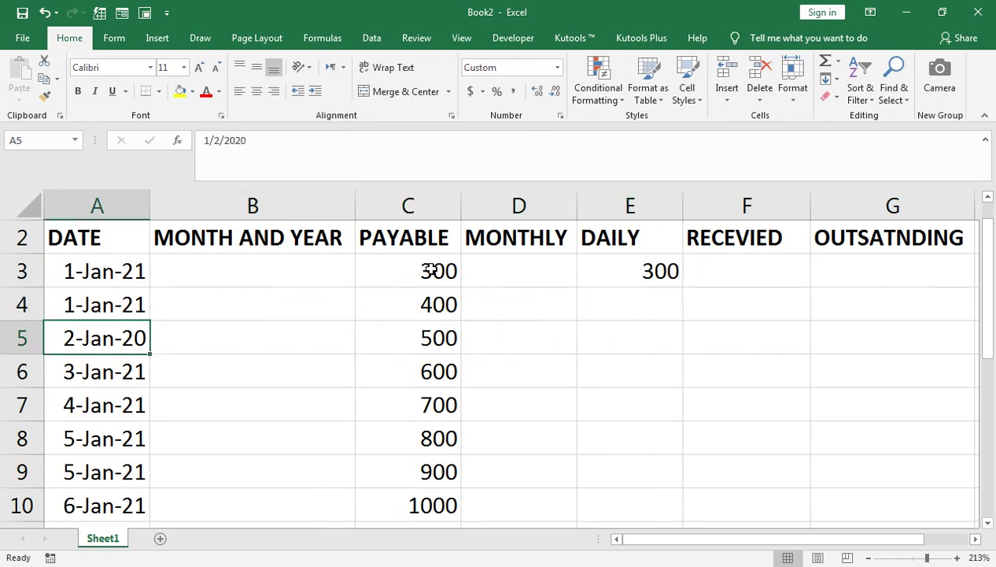
pyautogui.press('Down')
pyautogui.press('Right')
pyautogui.press('Right')
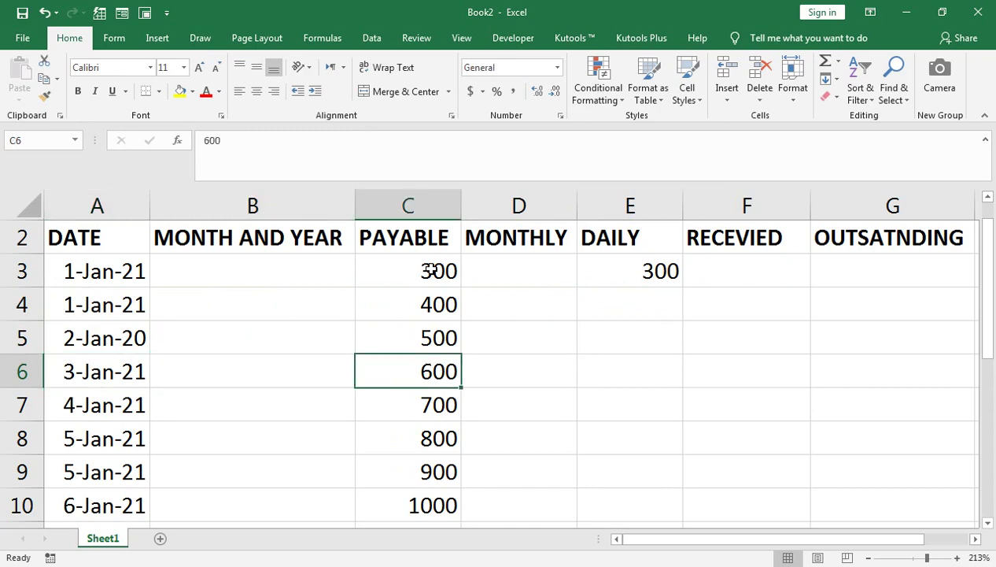
pyautogui.press('Left')
pyautogui.press('Left')
pyautogui.press('Down')
pyautogui.press('Right')
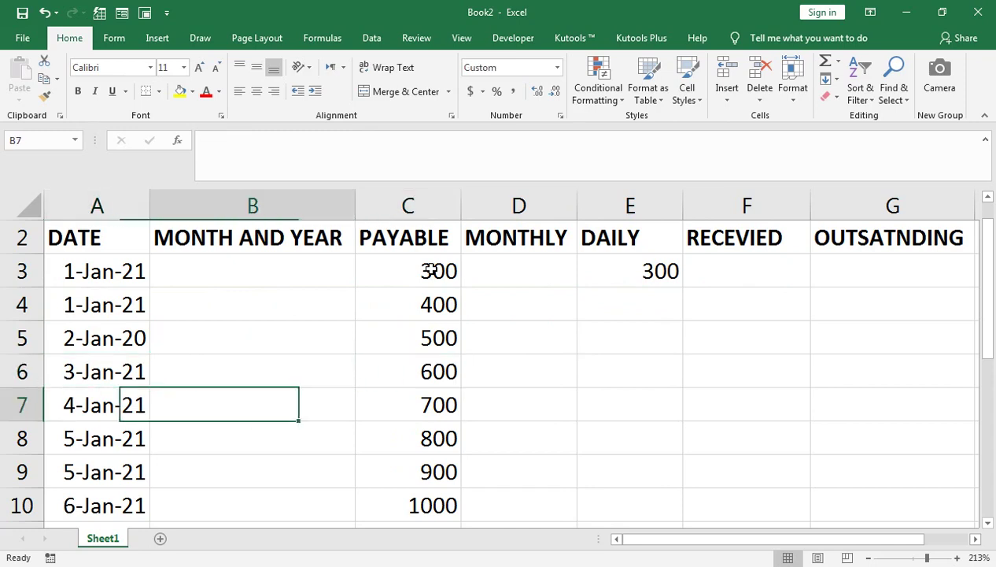
pyautogui.press('Up')
pyautogui.press('Right')
pyautogui.press('Right')
pyautogui.press('Right')
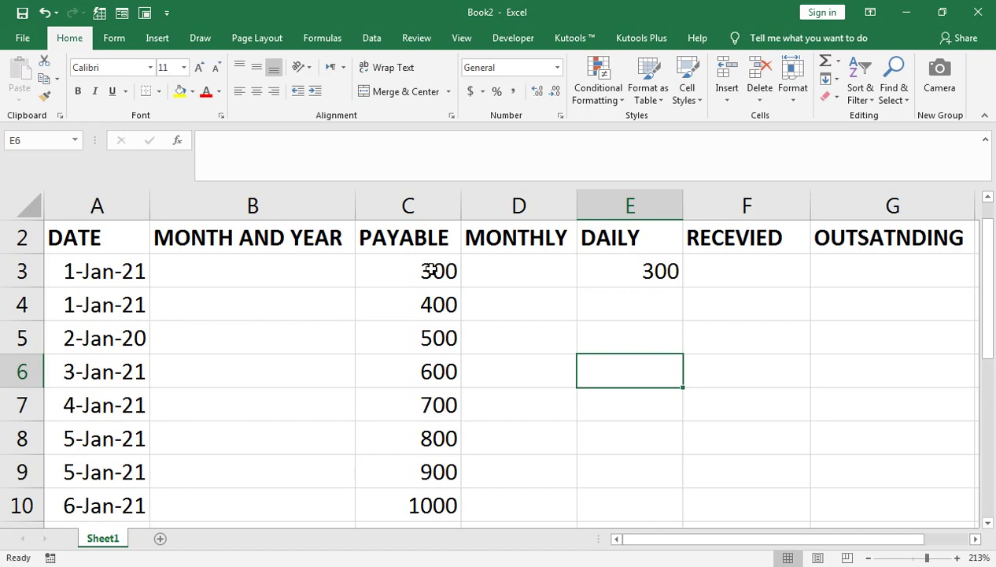
# Review how the MONTH AND YEAR and MONTHLY columns relate to the DAILY cell in row 3 and the rows below.
pyautogui.press('Up')
pyautogui.press('Up')
pyautogui.press('Up')
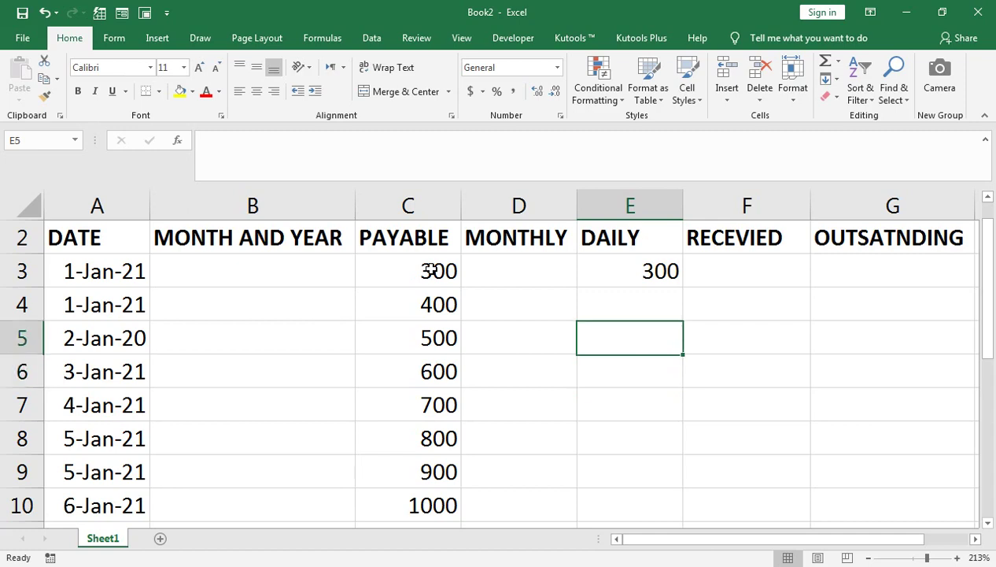
pyautogui.press('Left')
pyautogui.press('Right')
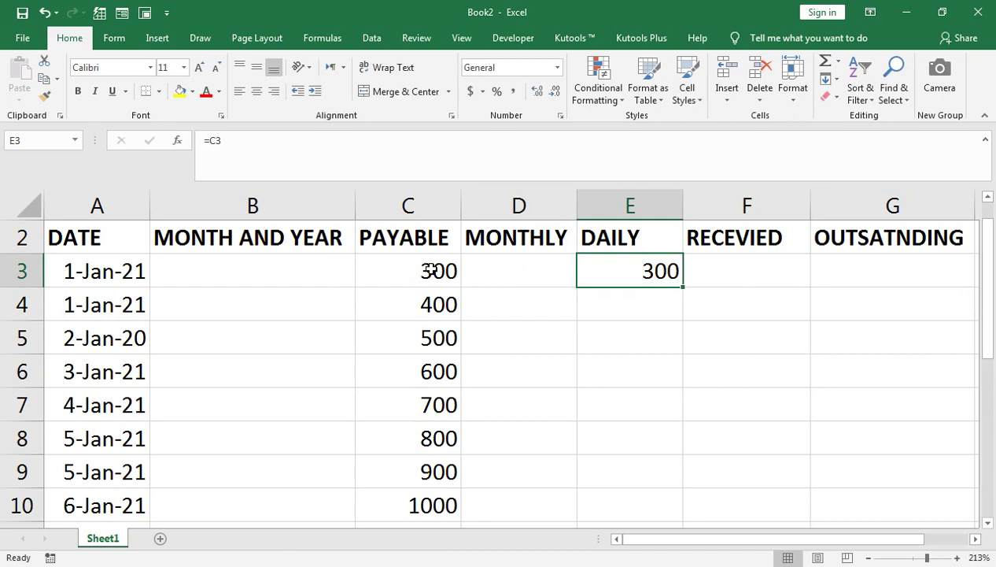
pyautogui.press('Left')
pyautogui.press('Left')
pyautogui.press('Left')
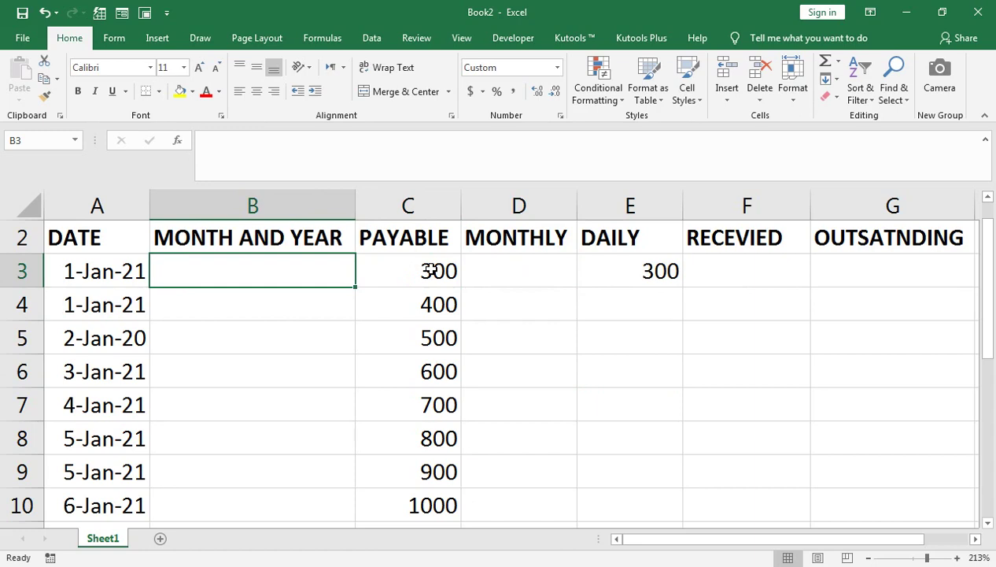
pyautogui.press('Down')
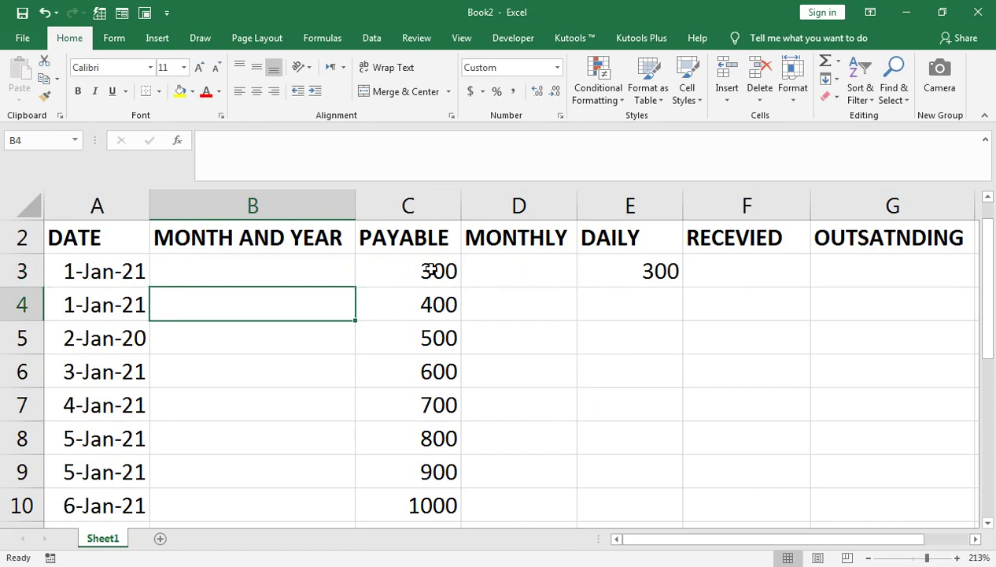
pyautogui.press('Right')
pyautogui.press('Up')
pyautogui.press('Right')
pyautogui.press('Down')
pyautogui.press('Down')
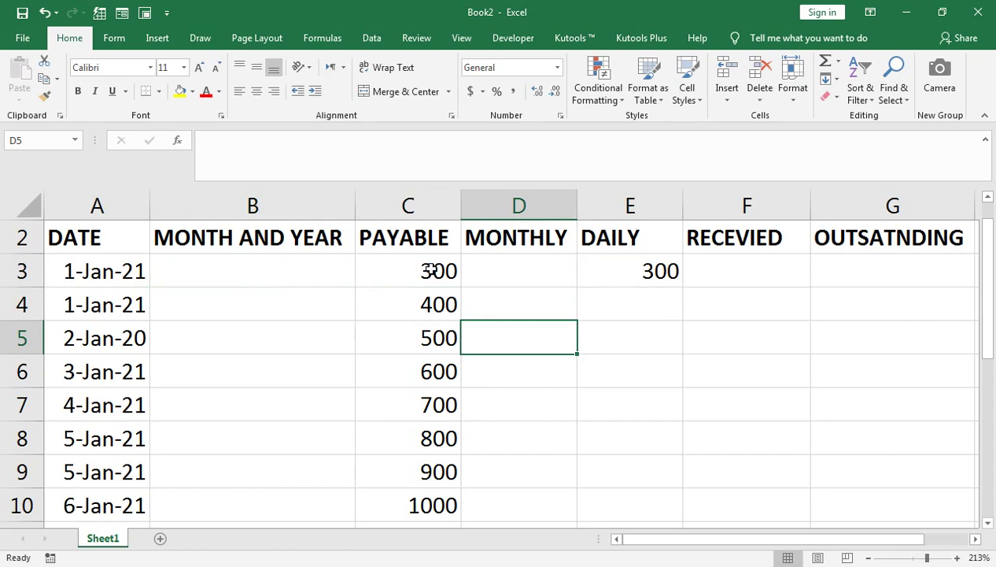
pyautogui.press('Down')
pyautogui.press('Down')
pyautogui.press('Down')
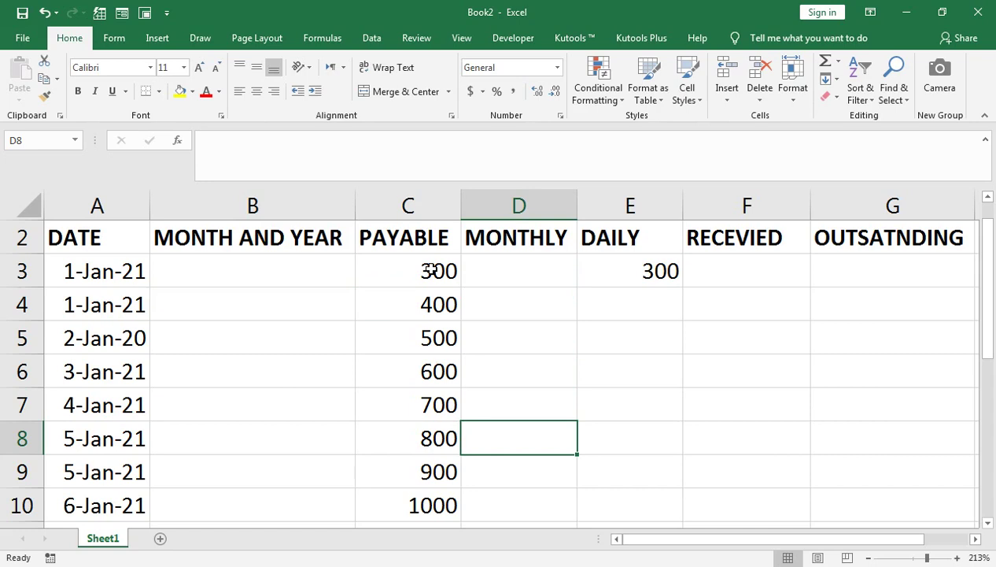
pyautogui.press('Left')
pyautogui.press('Left')
pyautogui.press('Up')
pyautogui.press('Up')
pyautogui.press('Up')
pyautogui.press('Up')
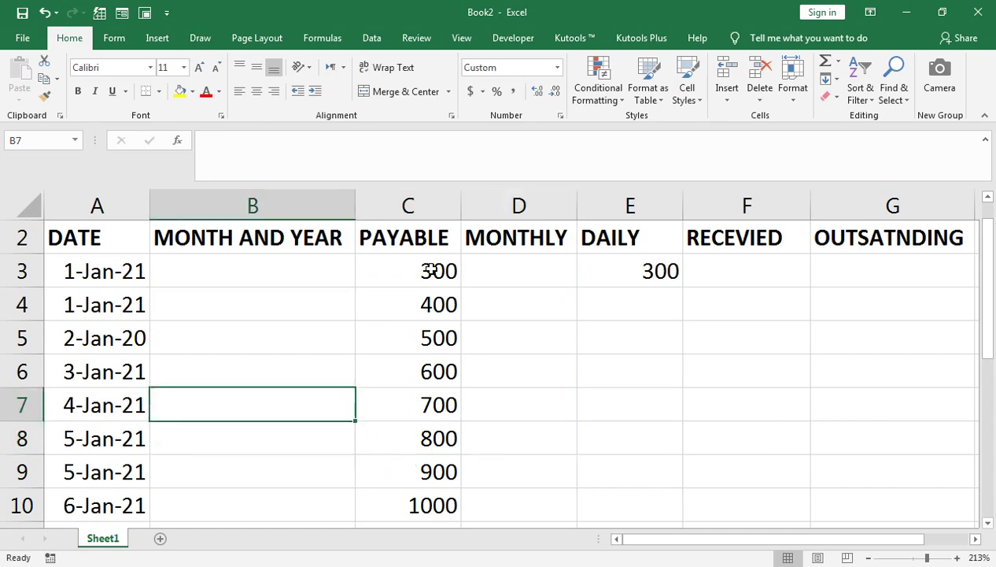
pyautogui.press('Up')
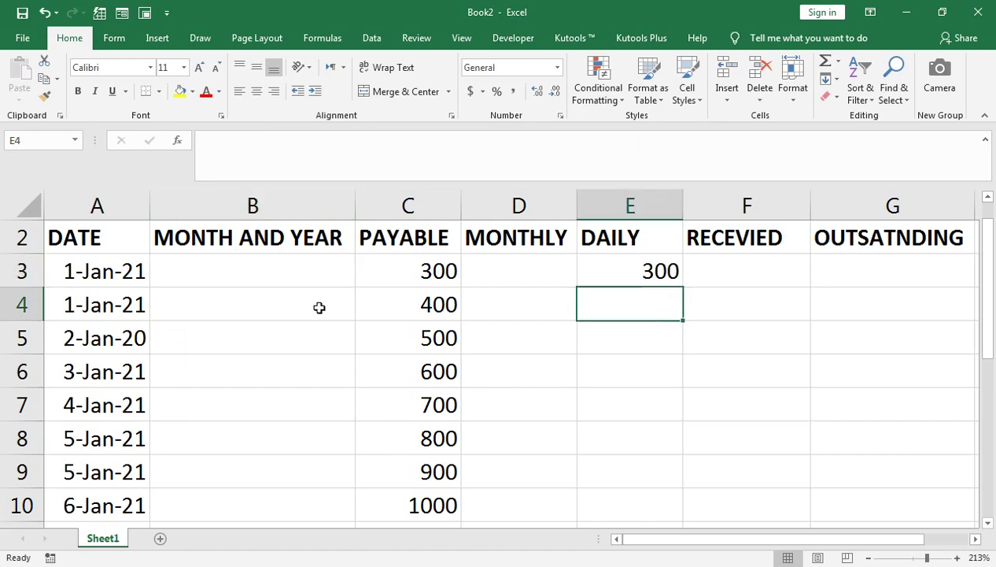
# Build a formula in the first MONTH AND YEAR cell, B3, that joins the month and year of A3: =MONTH(A3) & YEAR(A3).
pyautogui.press('Left')
pyautogui.press('Left')
pyautogui.press('Up')
pyautogui.press('Left')
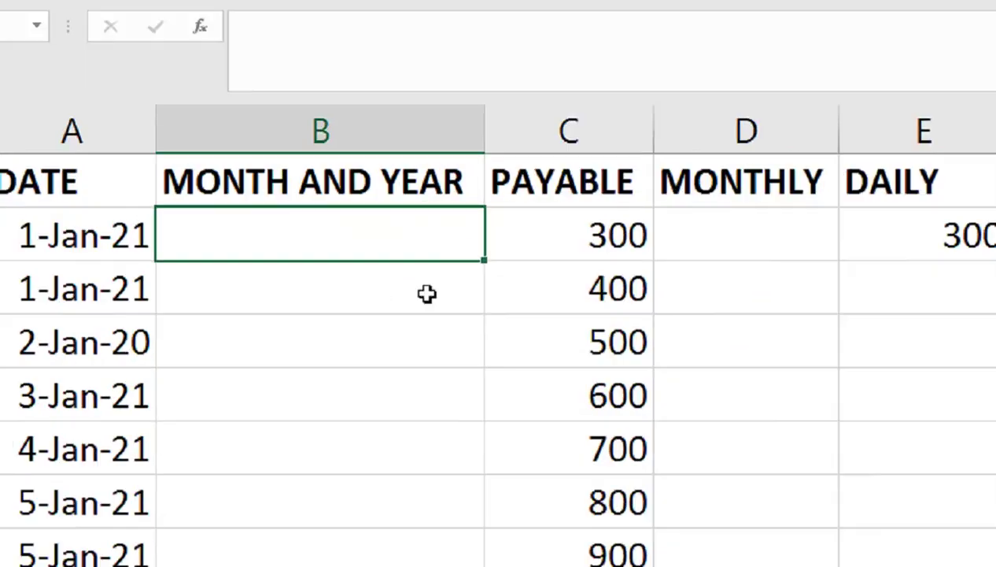
pyautogui.write('=')
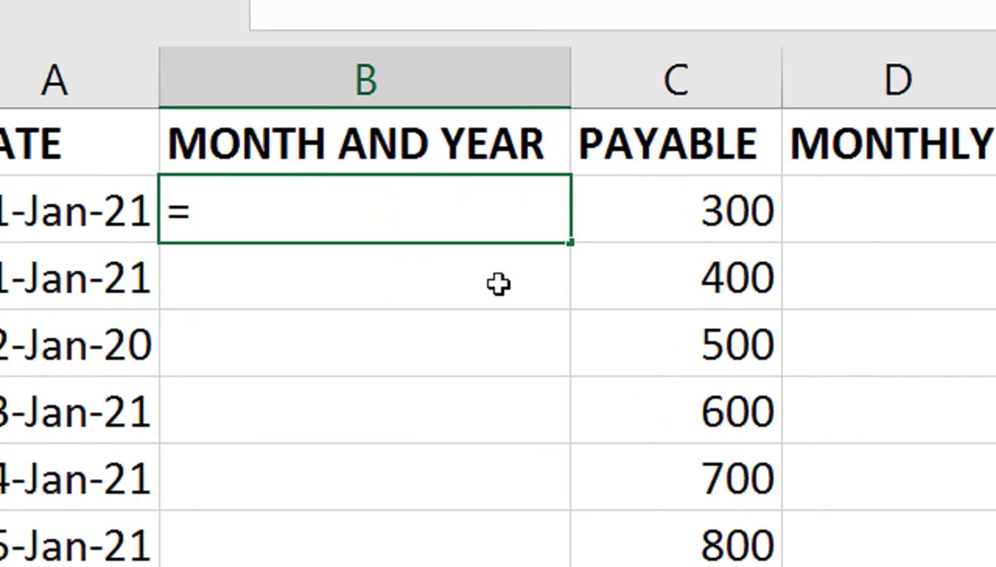
pyautogui.write('MONTH(')
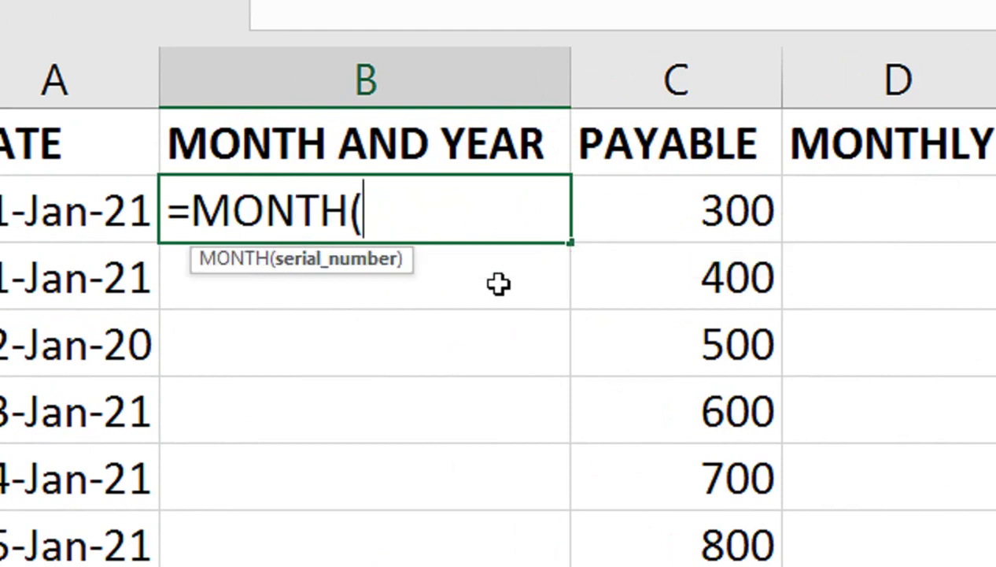
pyautogui.press('Left')
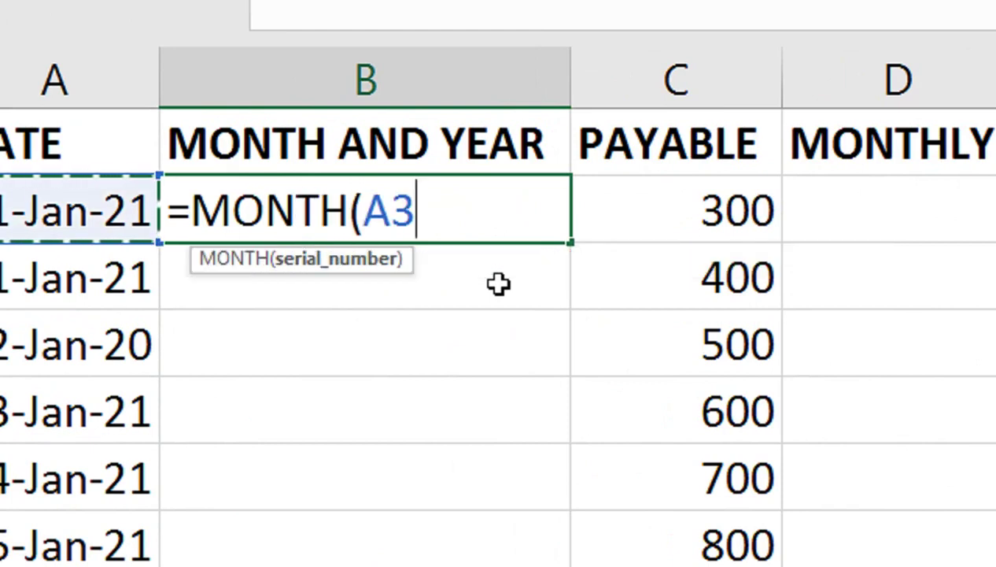
pyautogui.write(')')
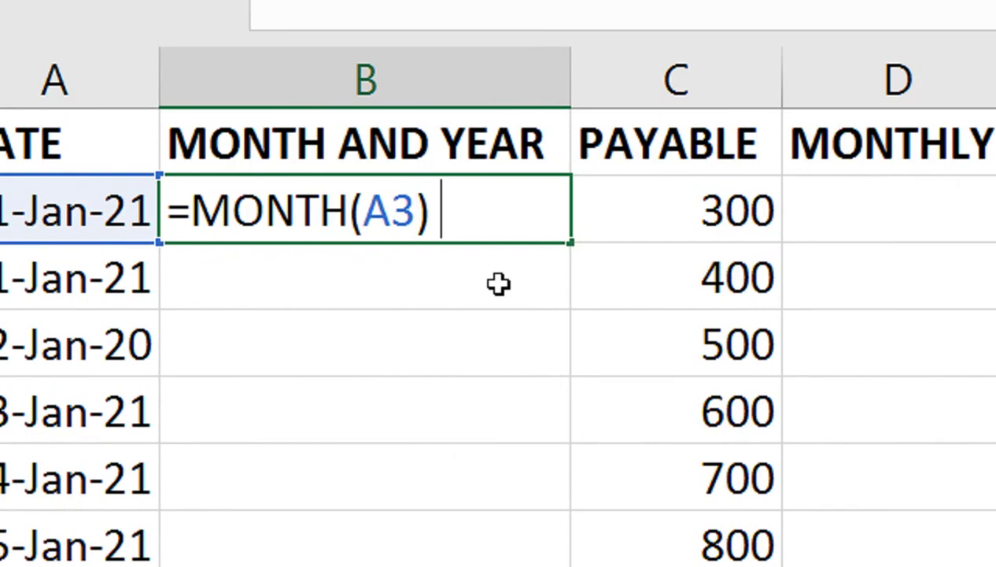
pyautogui.write(' &')
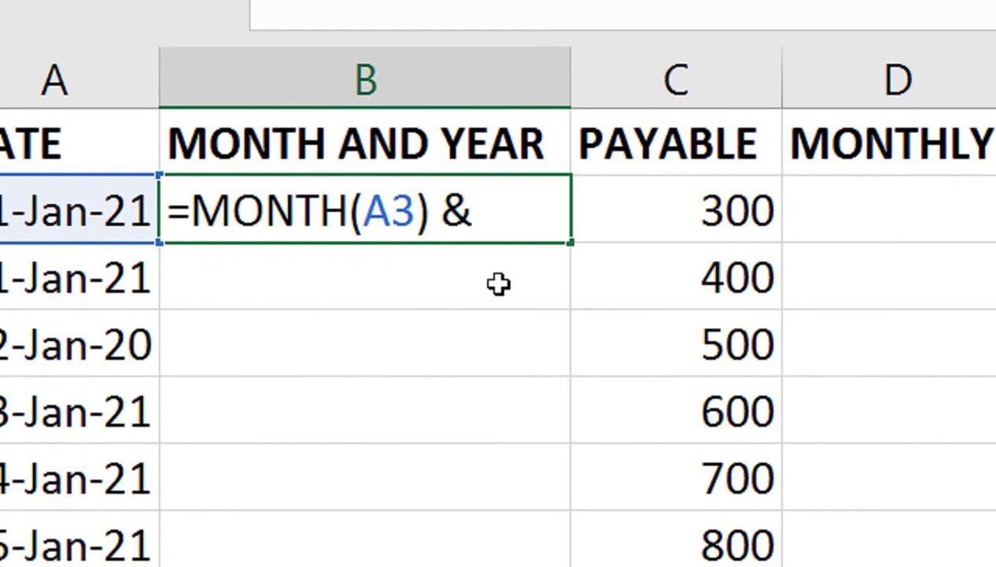
pyautogui.write(' YEAR(')
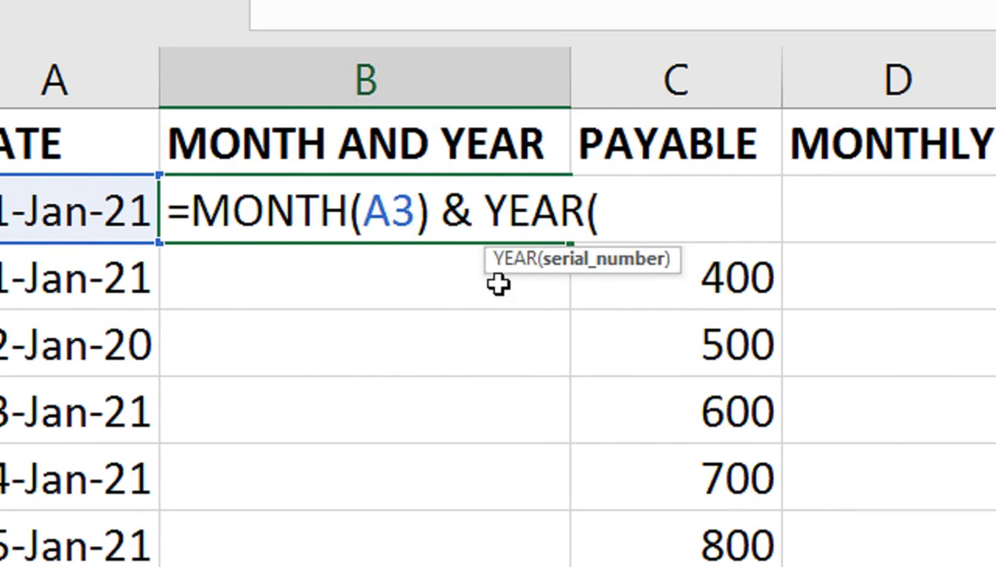
pyautogui.press('Left')
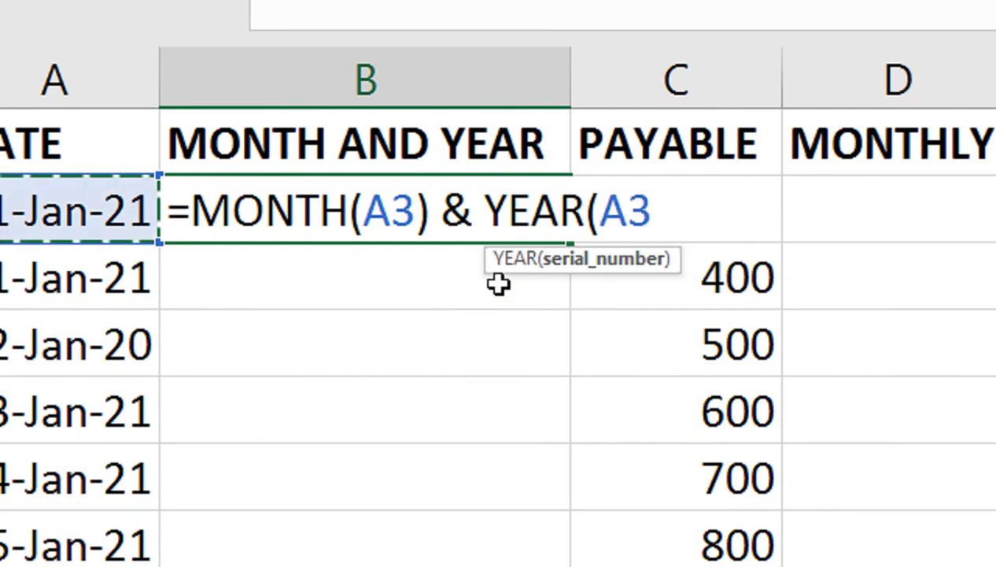
pyautogui.write(')')
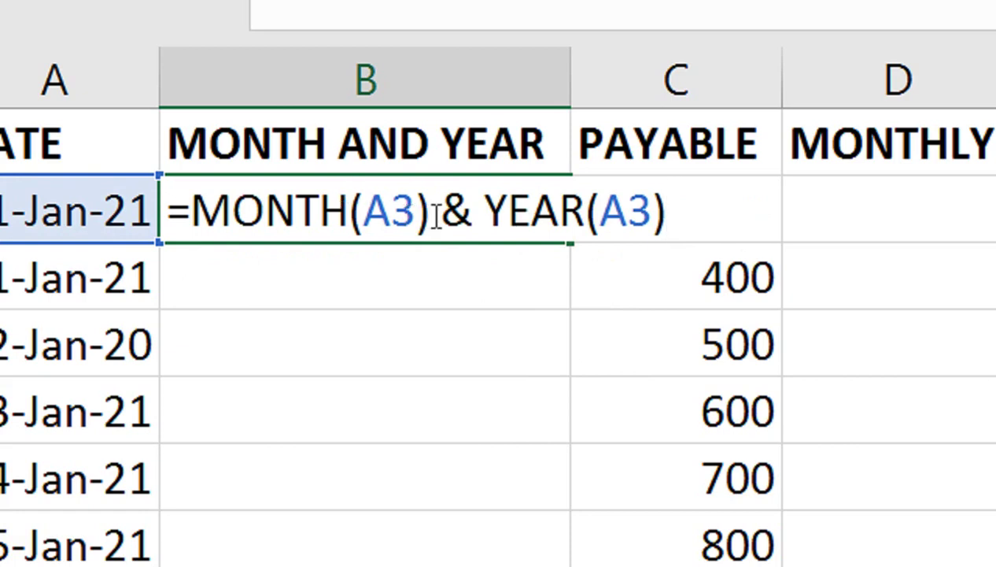
# Add a hyphen separator between month and year in B3, completing the formula as =MONTH(A3) &"-"& YEAR(A3).
pyautogui.click(473, 211)
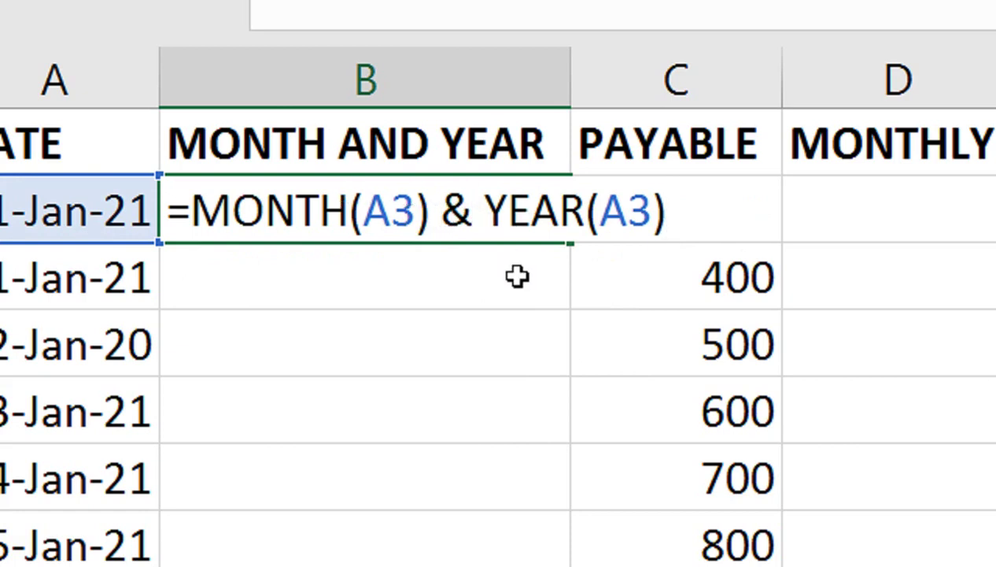
pyautogui.write('"')
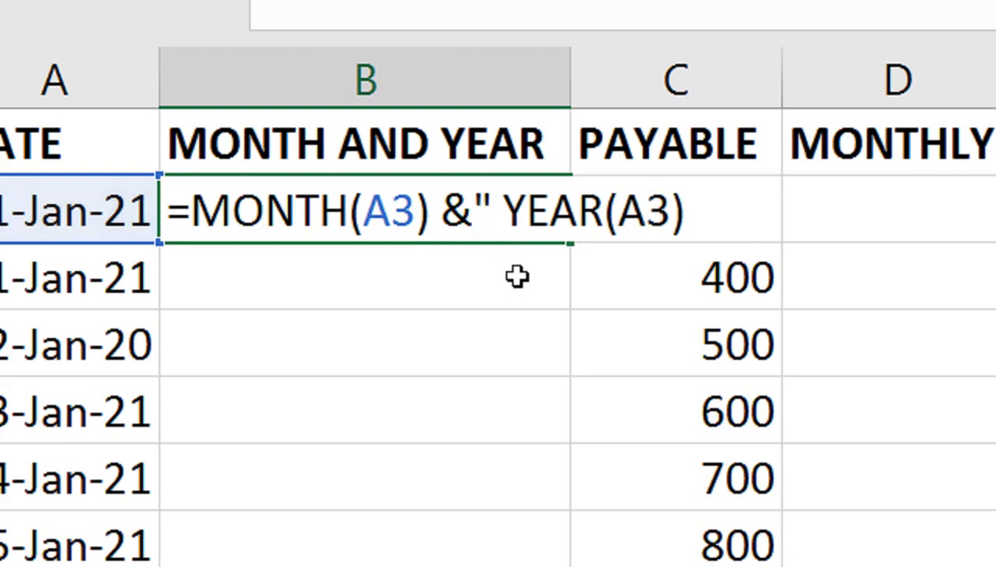
pyautogui.write('-"')
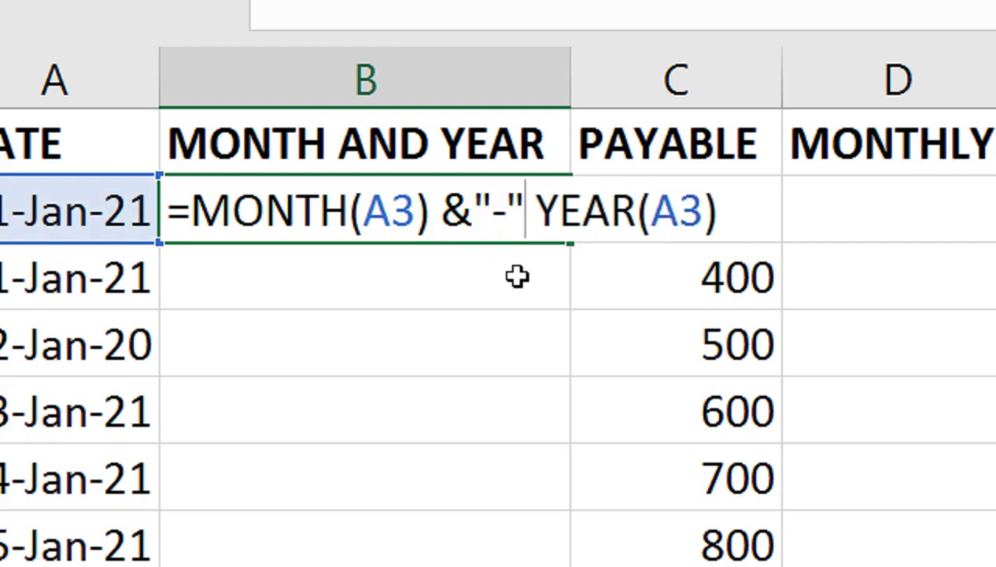
pyautogui.write('&')
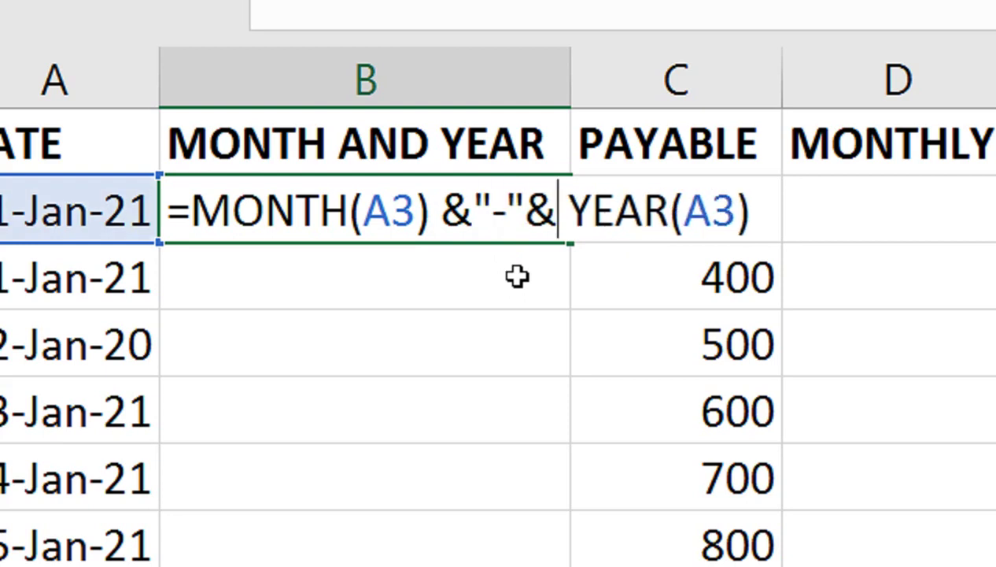
pyautogui.press('Return')
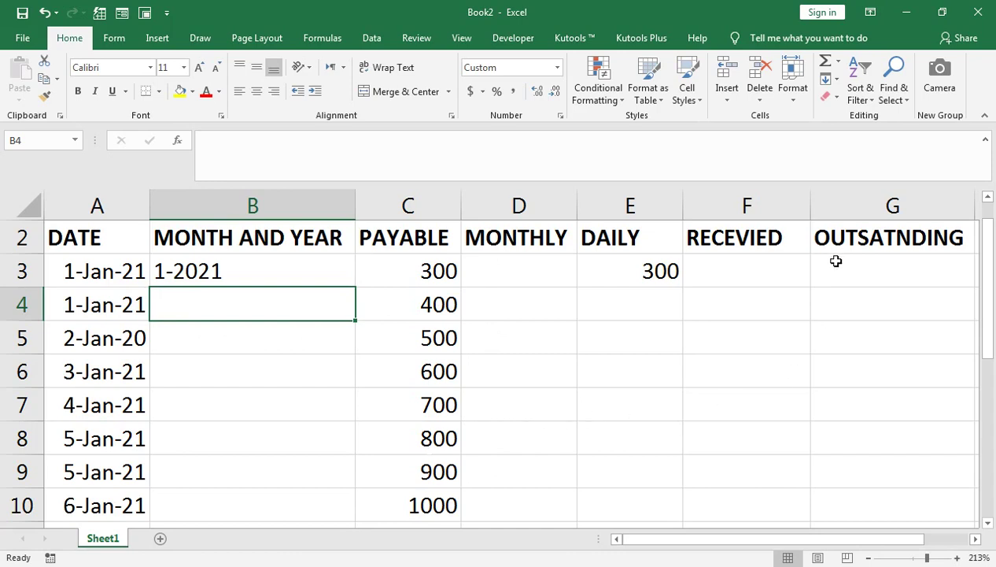
# Enter the RECEVIED amounts 100 in F3, 300 in F7 and 250 in F8.
pyautogui.click(756, 269)
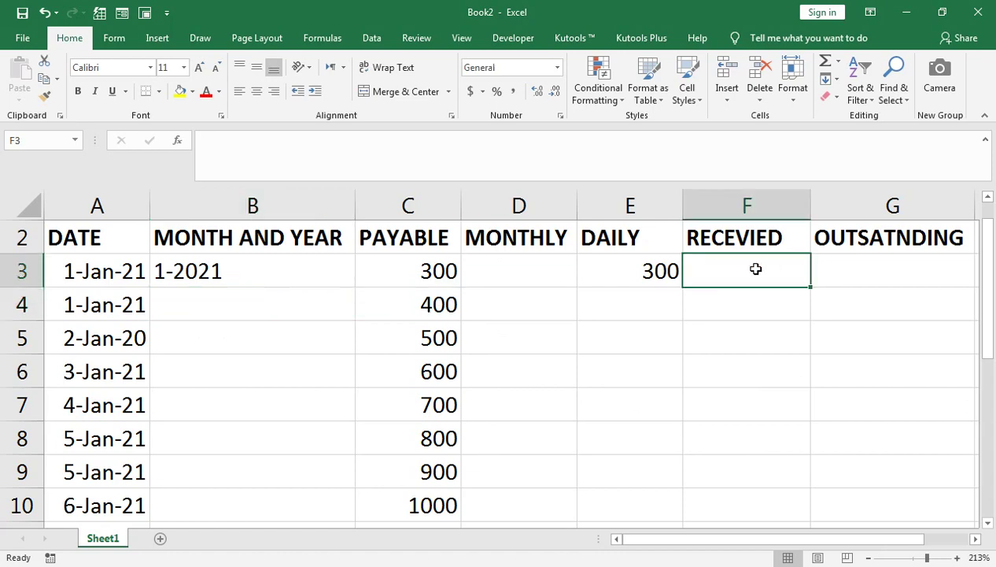
pyautogui.write('100')
pyautogui.press('Return')
pyautogui.press('Down')
pyautogui.press('Down')
pyautogui.press('Down')
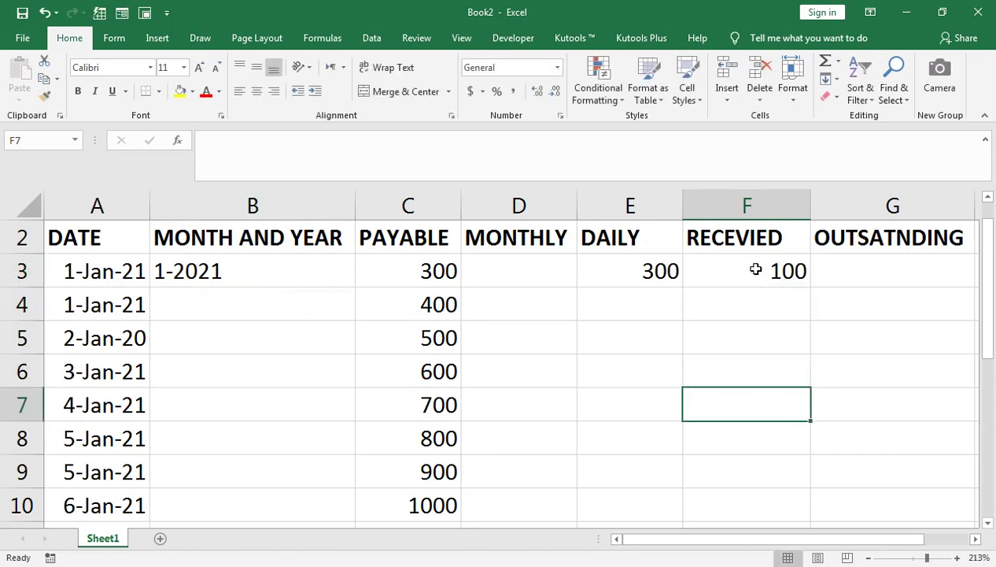
pyautogui.write('300')
pyautogui.press('Return')
pyautogui.press('Down')
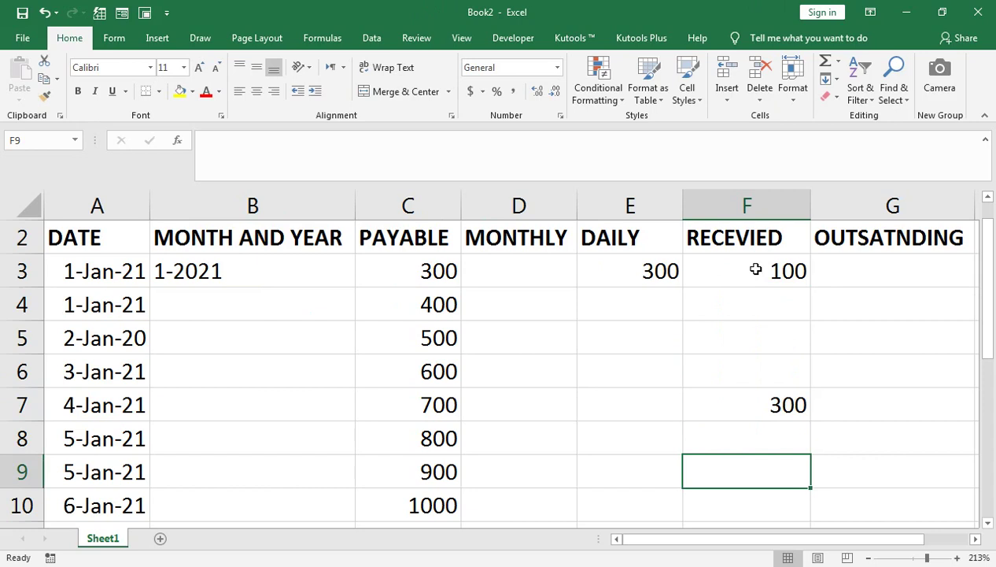
pyautogui.press('Up')
pyautogui.write('250')
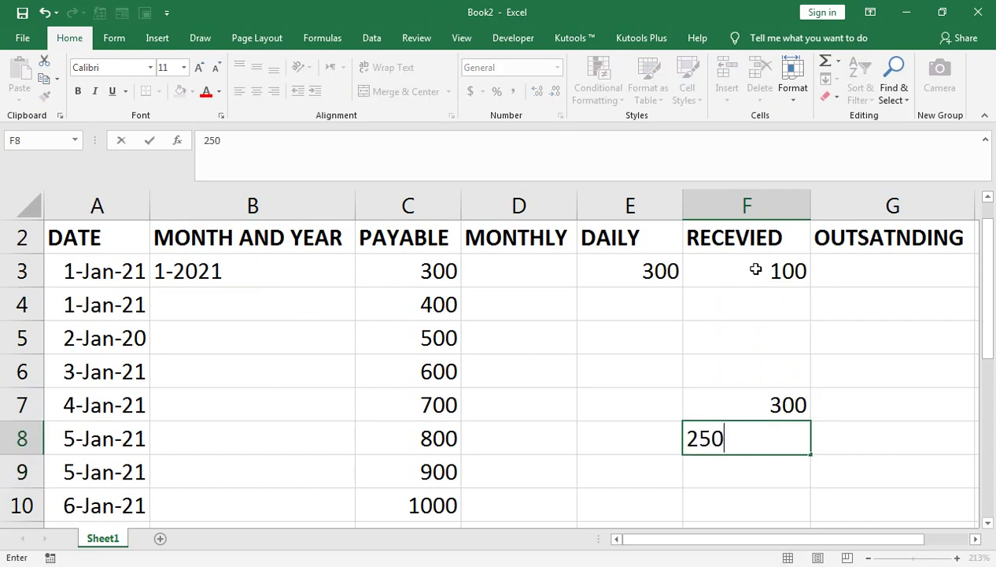
pyautogui.press('Return')
# Enter the formula =C3 in the first MONTHLY cell, D3.
pyautogui.press('Right')
pyautogui.press('Up')
pyautogui.press('Up')
pyautogui.press('Up')
pyautogui.press('Up')
pyautogui.press('Up')
pyautogui.press('Up')
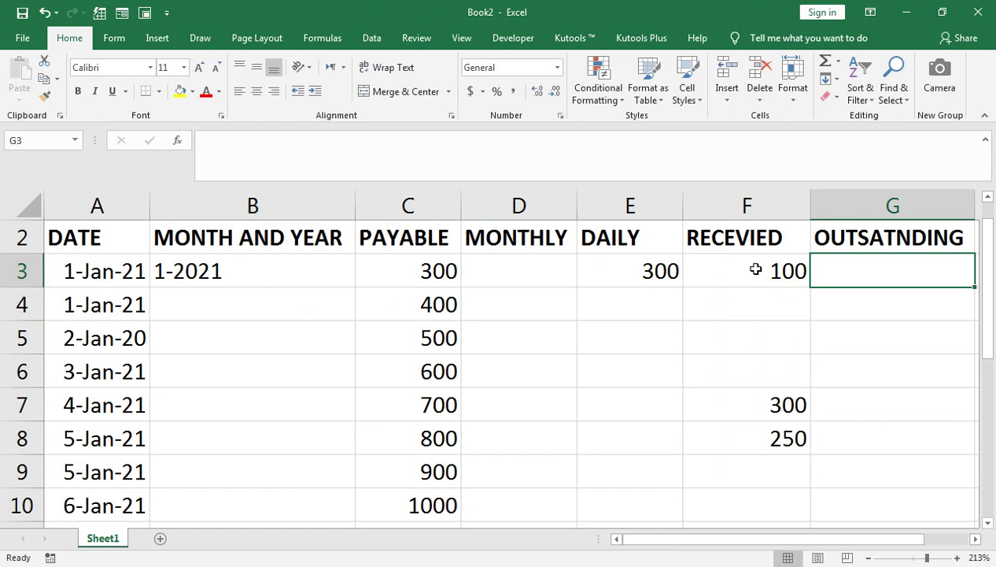
pyautogui.press('Left')
pyautogui.press('Left')
pyautogui.press('Left')
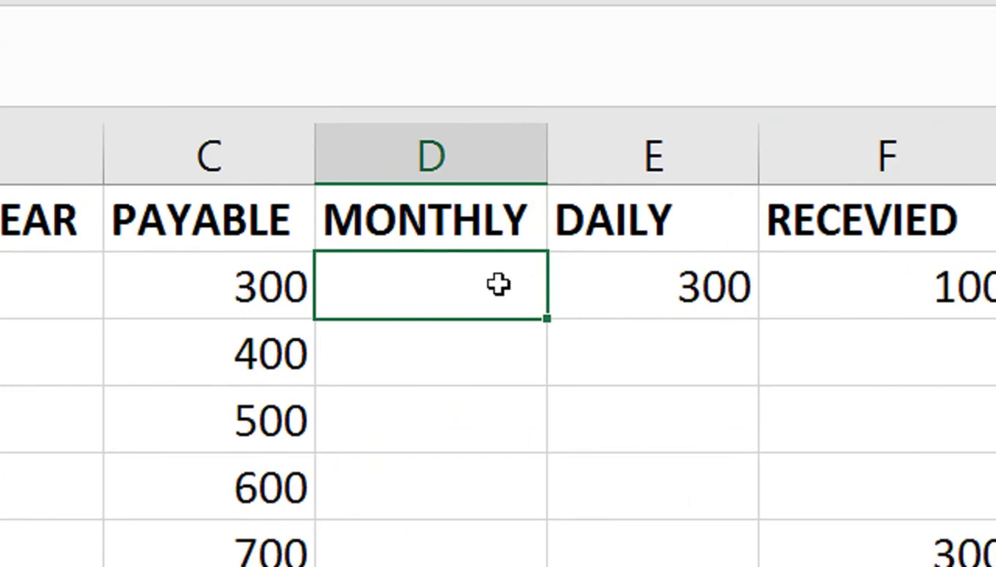
pyautogui.write('=')
pyautogui.press('Left')
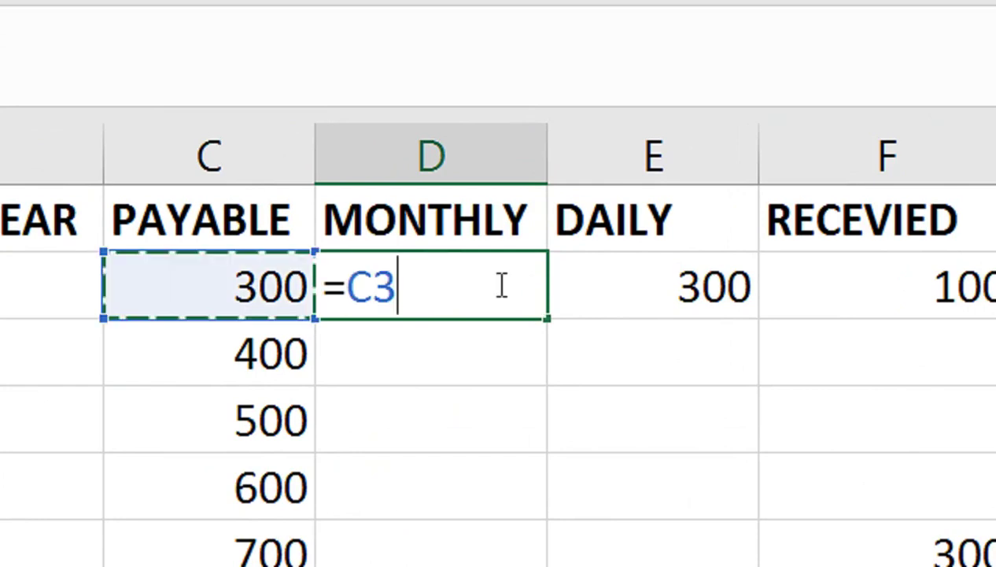
pyautogui.press('Return')
pyautogui.write('=IF')
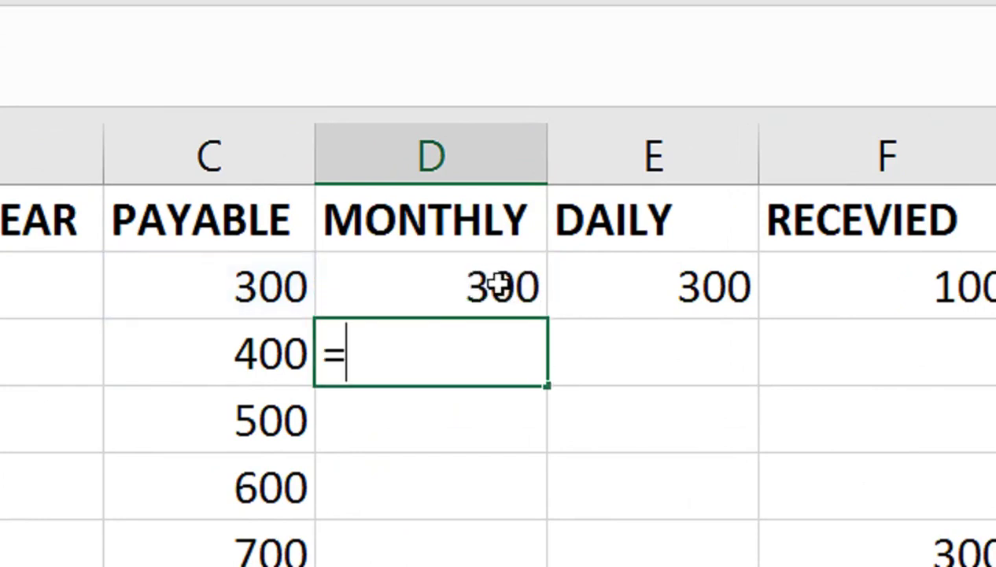
pyautogui.write('(')
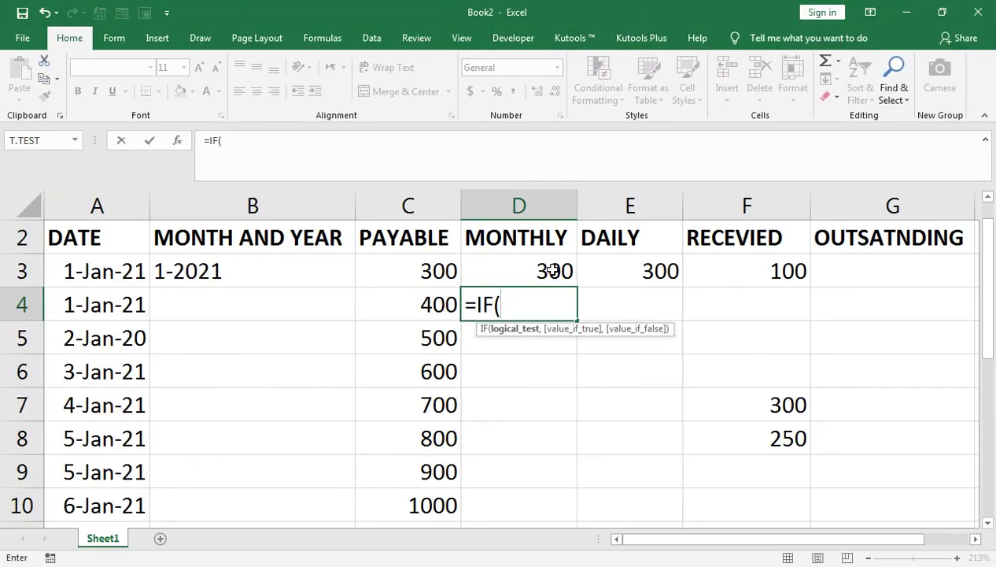
pyautogui.press('Left')
pyautogui.press('Left')
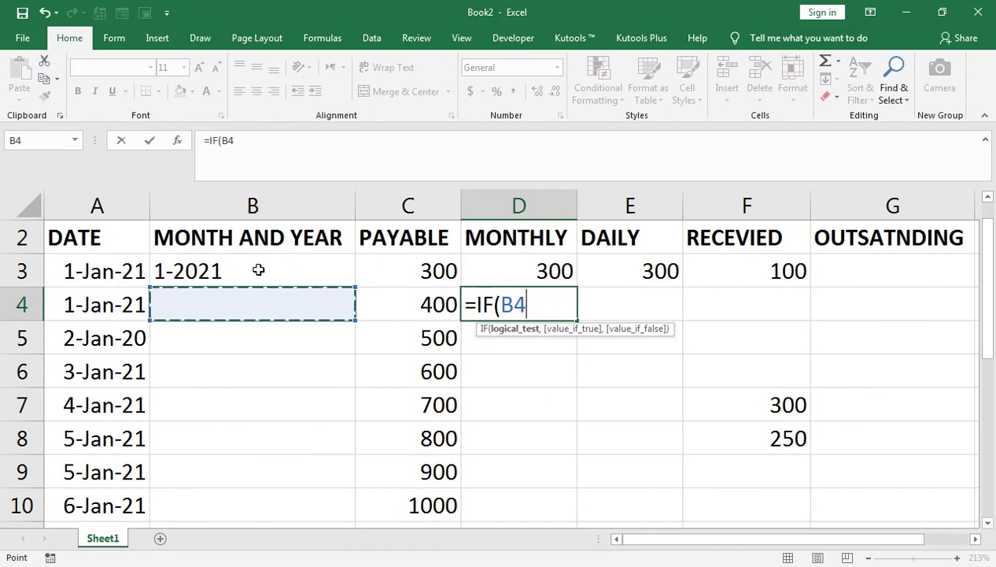
pyautogui.press('BackSpace')
pyautogui.press('BackSpace')
pyautogui.press('BackSpace')
pyautogui.press('BackSpace')
pyautogui.press('BackSpace')
pyautogui.press('BackSpace')
pyautogui.press('Return')
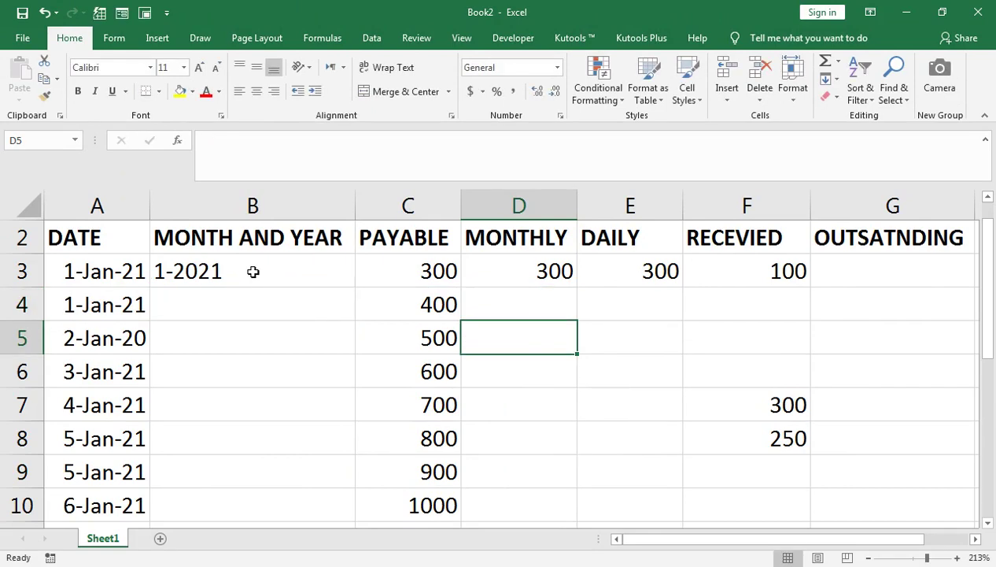
# Fill the month-and-year formula from B3 down the MONTH AND YEAR column.
pyautogui.doubleClick(316, 276)
pyautogui.press('Return')
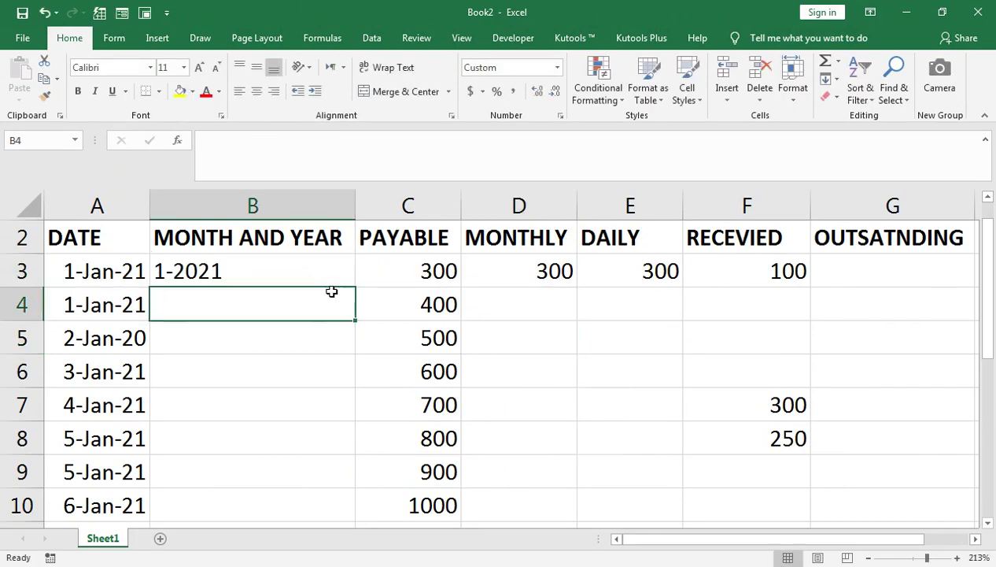
pyautogui.click(324, 282)
pyautogui.doubleClick(357, 288)
# Enter the running monthly total formula =IF(B4=B3,D3+C4,C4) in D4 of the MONTHLY column.
pyautogui.click(501, 313)
pyautogui.write('=IF(')
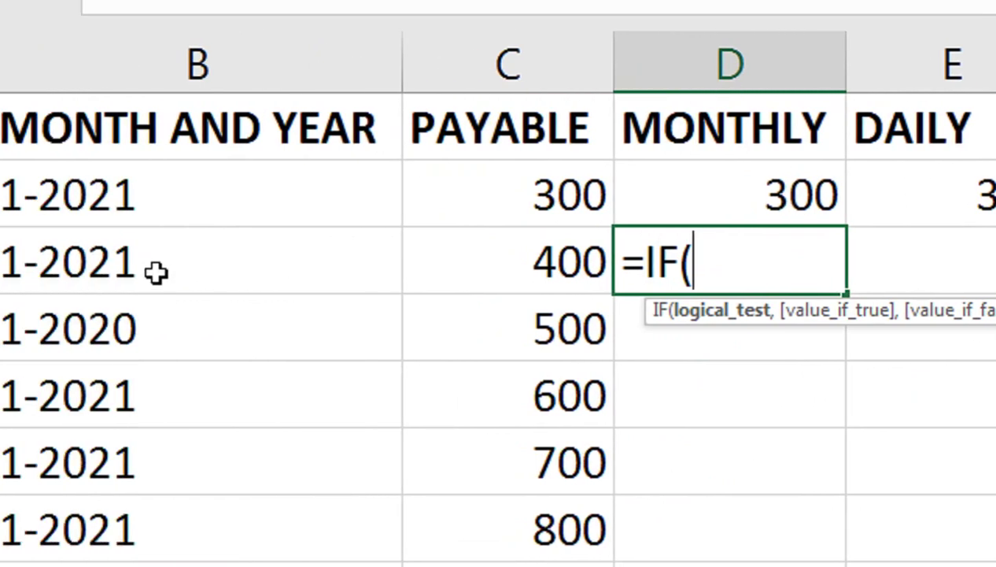
pyautogui.click(11, 260)
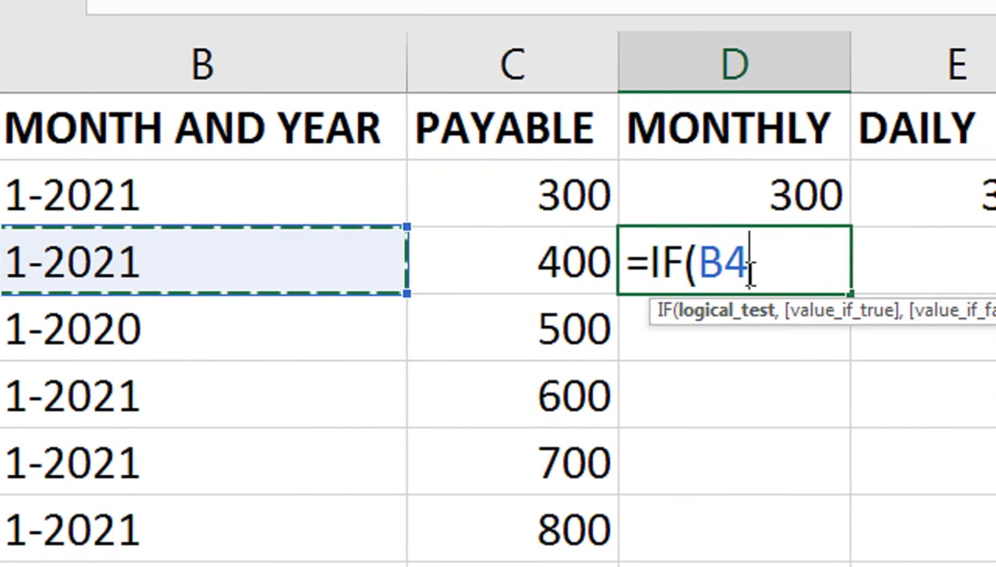
pyautogui.write('=')
pyautogui.click(305, 201)
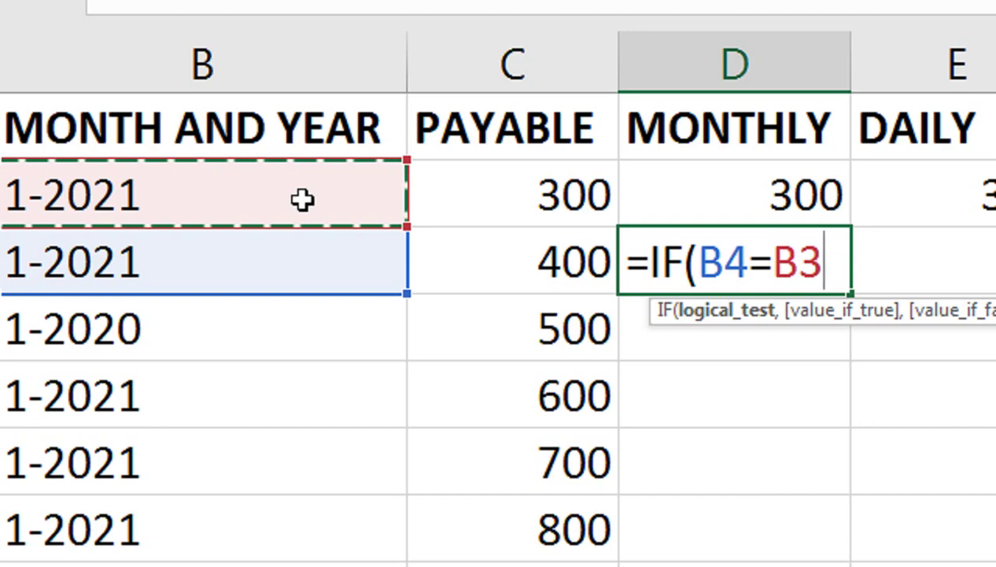
pyautogui.write(',')
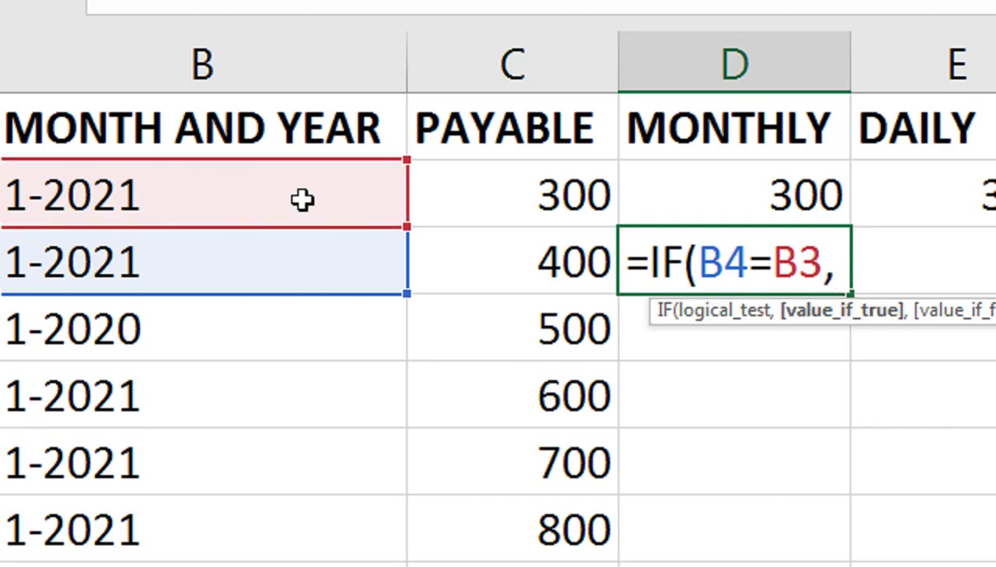
pyautogui.click(689, 197)
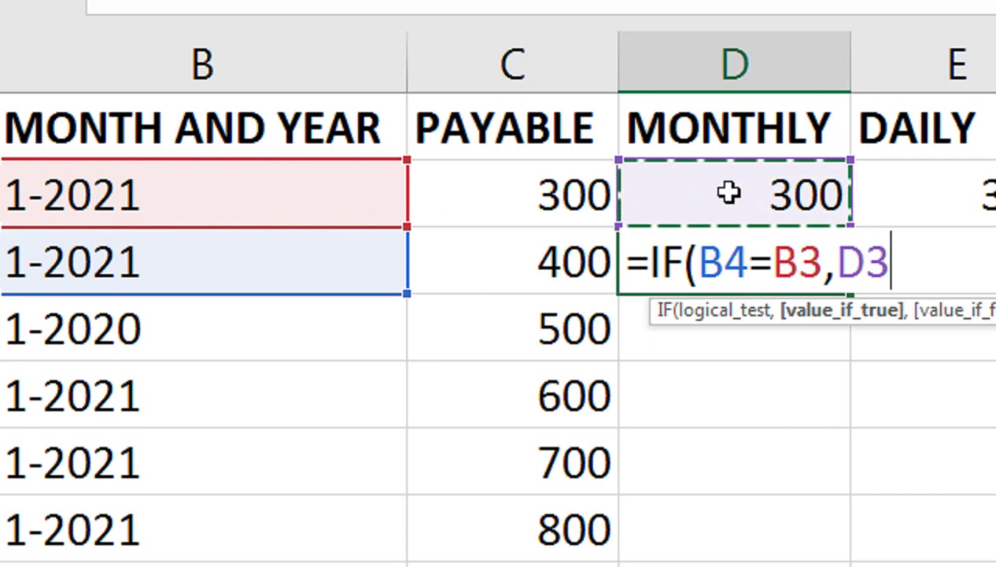
pyautogui.write('+')
pyautogui.click(564, 266)
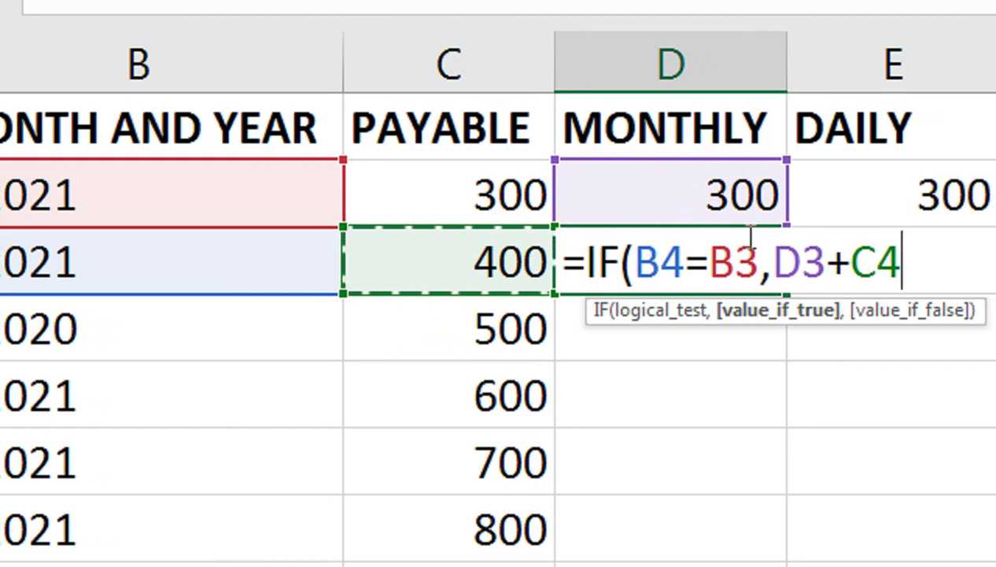
pyautogui.write(',')
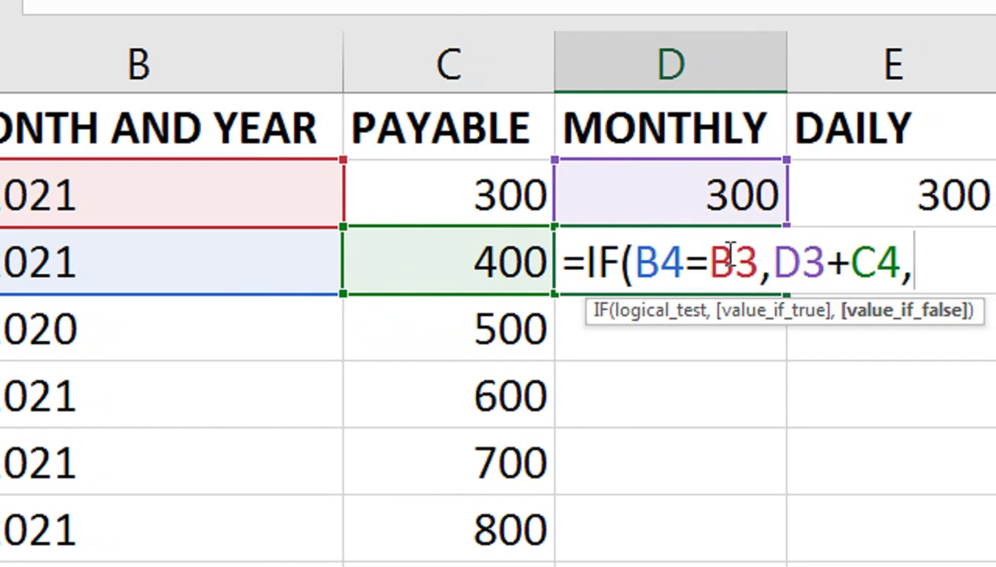
pyautogui.click(504, 262)
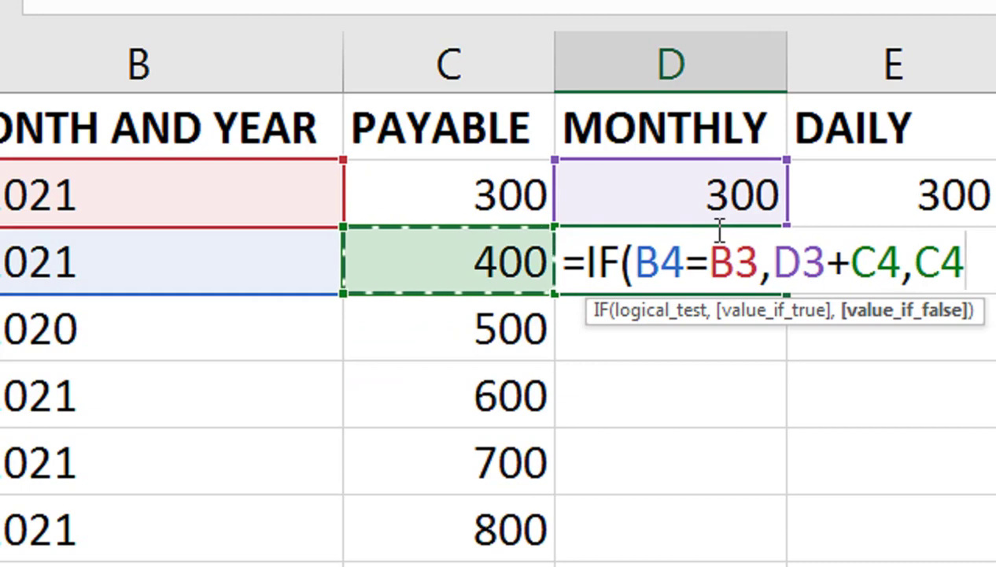
pyautogui.write(')')
pyautogui.press('Return')
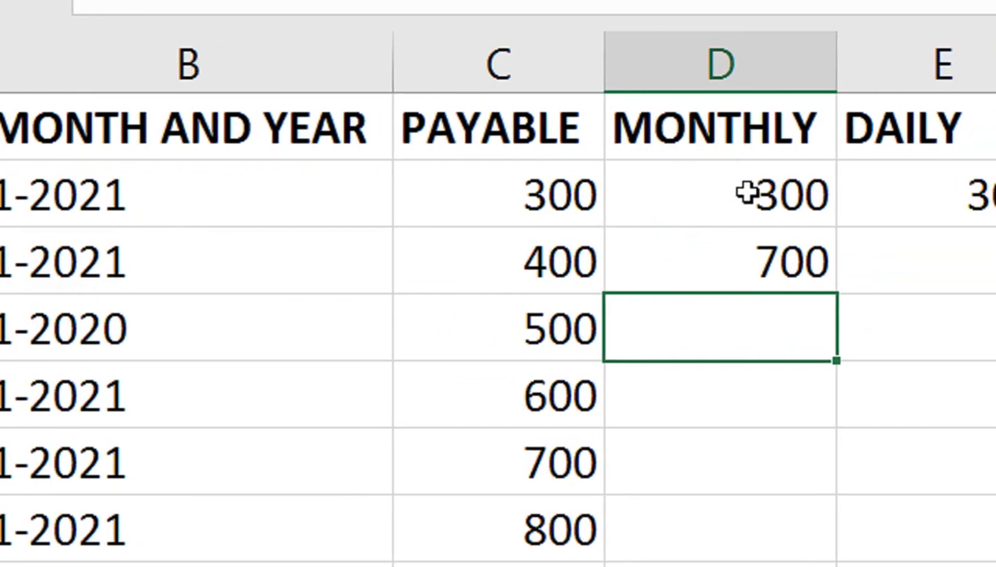
# Fill the running monthly total formula from D4 down the MONTHLY column.
pyautogui.click(745, 282)
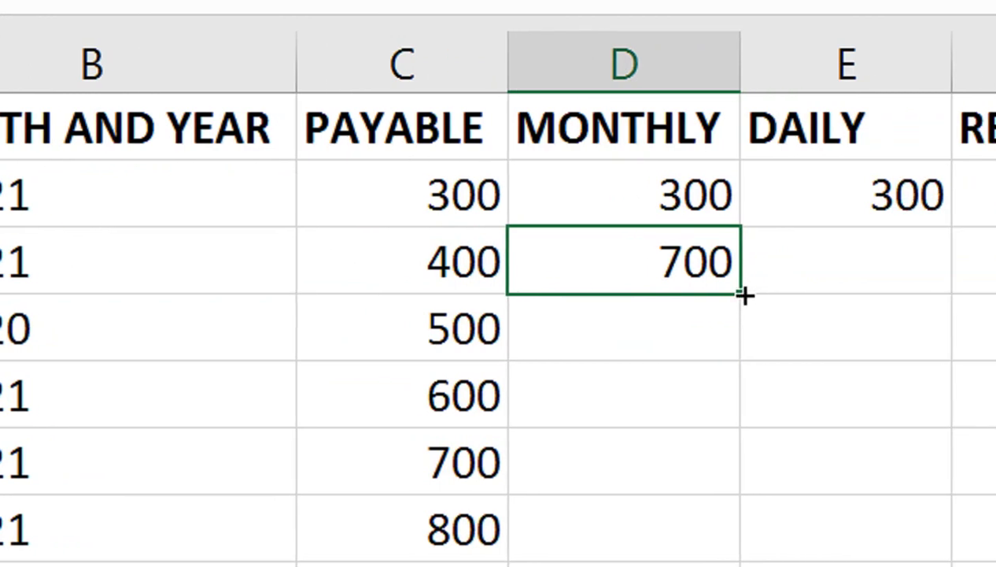
pyautogui.click(748, 290)
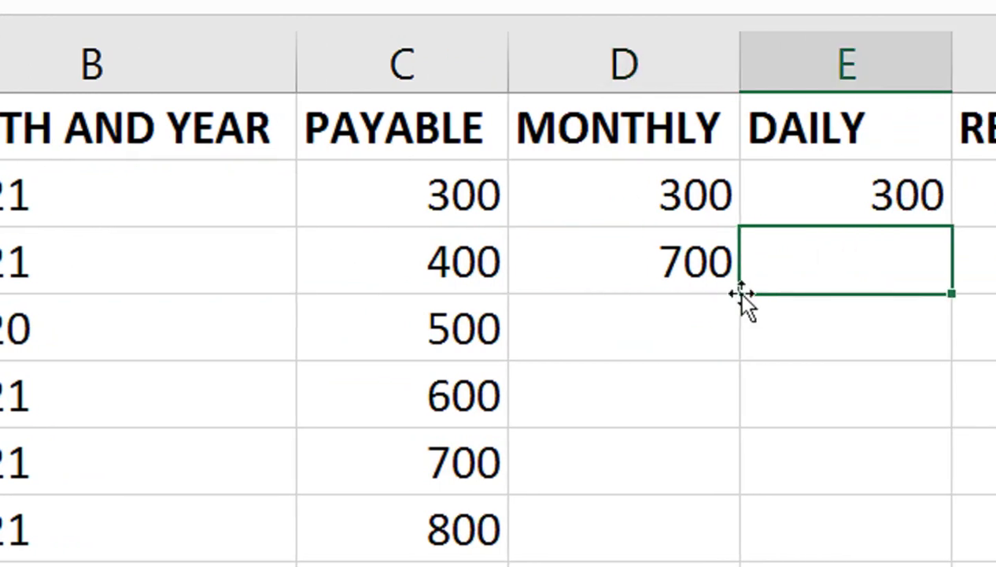
pyautogui.click(725, 268)
pyautogui.doubleClick(739, 295)
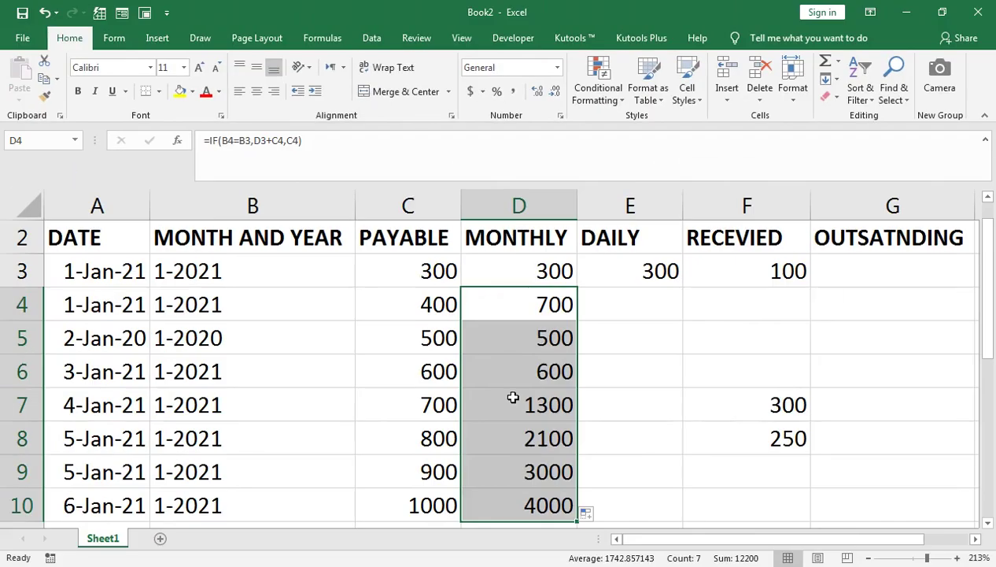
# Change the date in A5 to 1/2/2022.
pyautogui.press('Left')
pyautogui.press('Left')
pyautogui.press('Left')
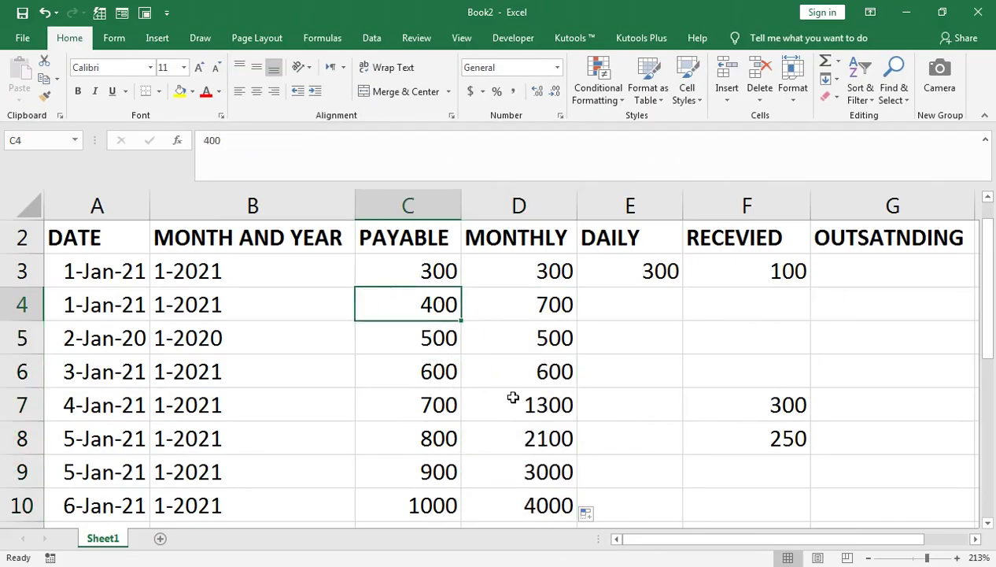
pyautogui.press('Down')
pyautogui.press('F2')
pyautogui.press('BackSpace')
pyautogui.write('2')
pyautogui.press('Return')
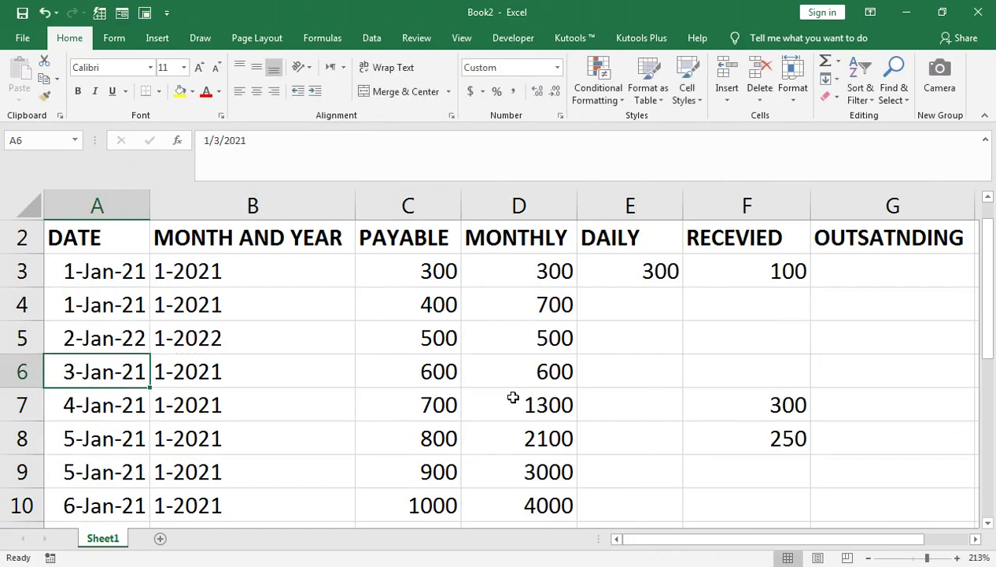
# Fill the date series from A5 down to A8 in the DATE column.
pyautogui.press('Up')
pyautogui.press('Down')
pyautogui.press('Down')
pyautogui.press('Up')
pyautogui.press('Up')
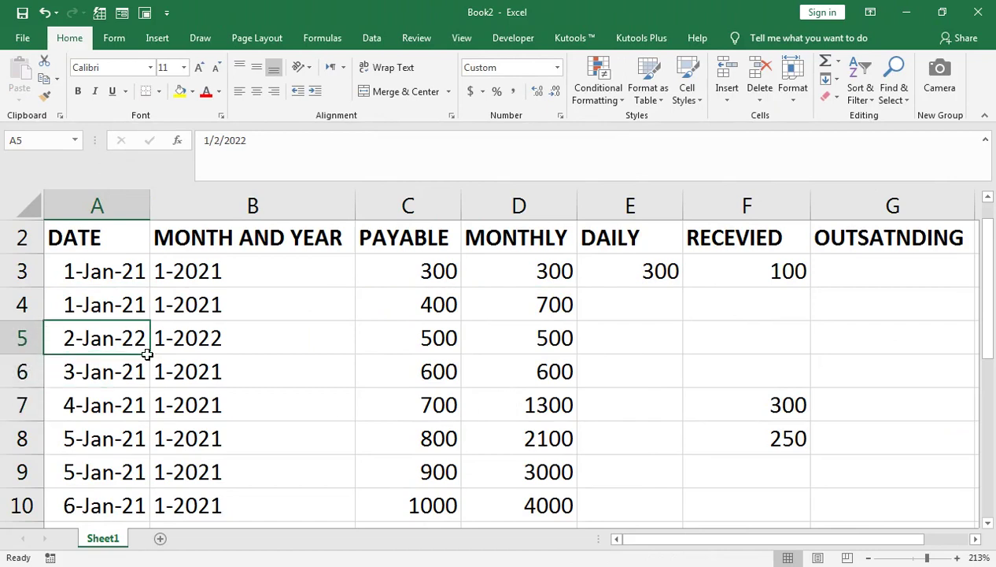
pyautogui.moveTo(150, 355); pyautogui.dragTo(157, 443)
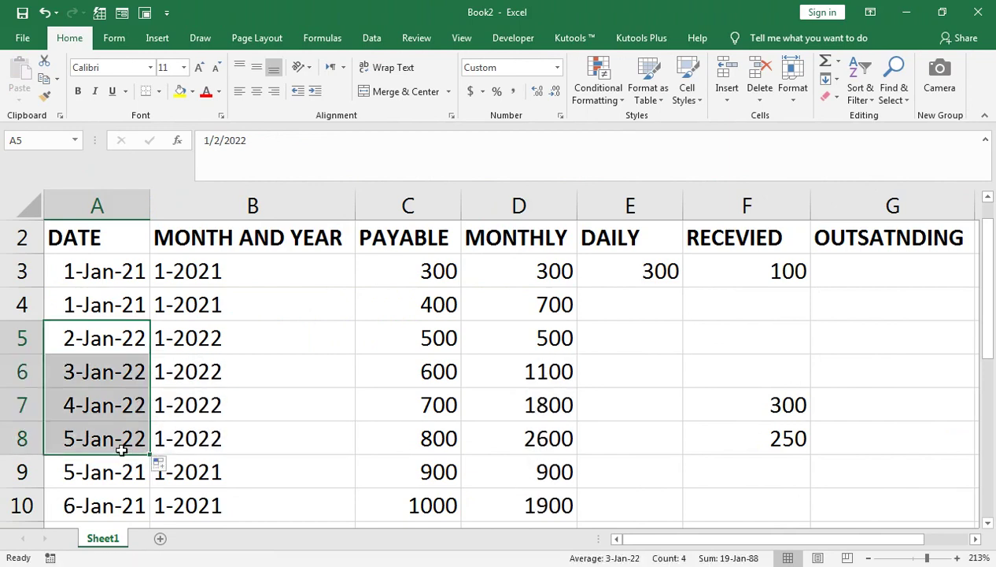
# Change the year of the date in A9 so it reads 1/5/2022.
pyautogui.click(122, 444)
pyautogui.click(134, 467)
pyautogui.doubleClick(142, 471)
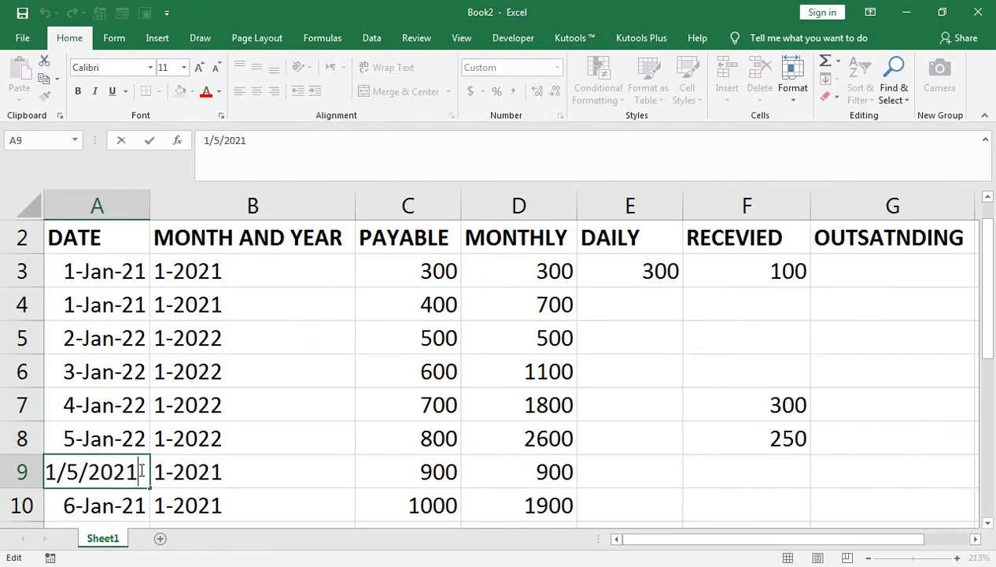
pyautogui.press('BackSpace')
pyautogui.write('2')
pyautogui.press('Return')
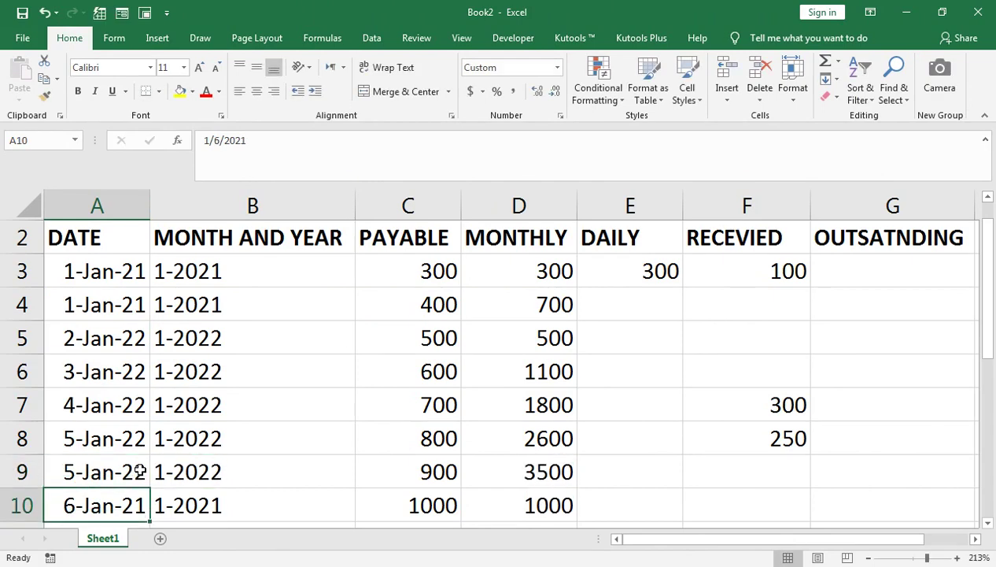
pyautogui.press('F2')
pyautogui.press('Left')
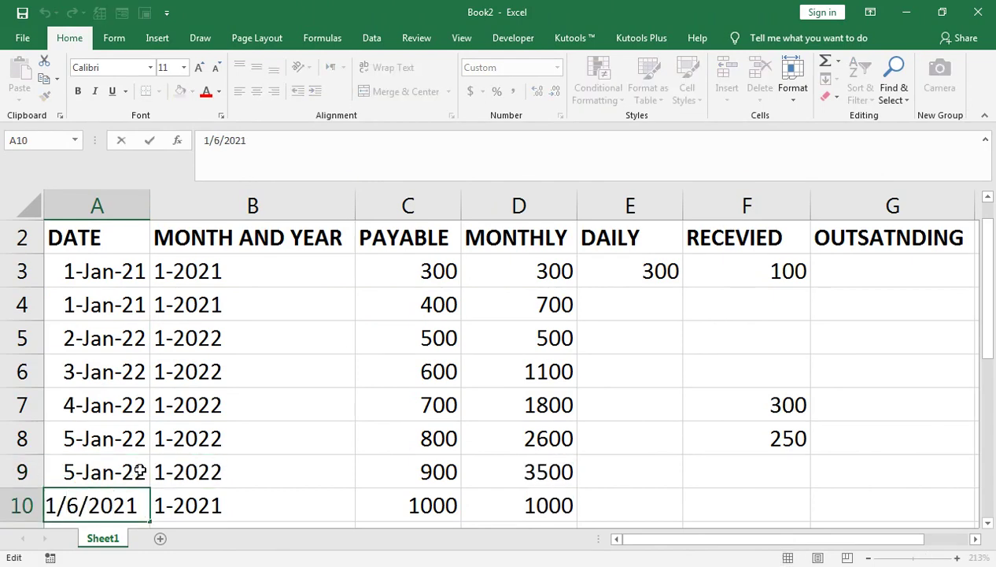
pyautogui.press('Delete')
pyautogui.write('2')
pyautogui.press('Return')
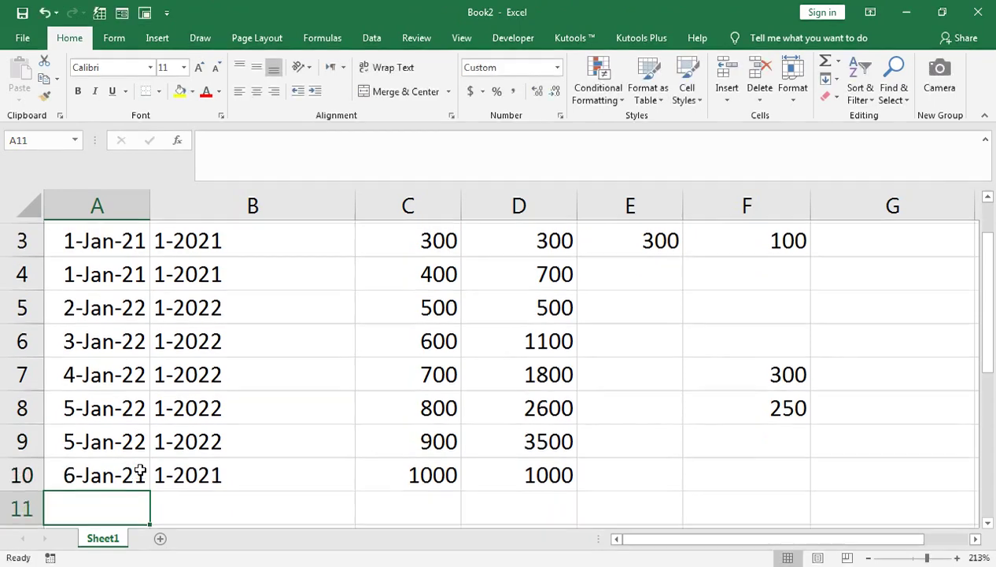
# Try to enter 15/6/2021 as the date in A10.
pyautogui.press('F2')
pyautogui.press('Left')
pyautogui.press('Left')
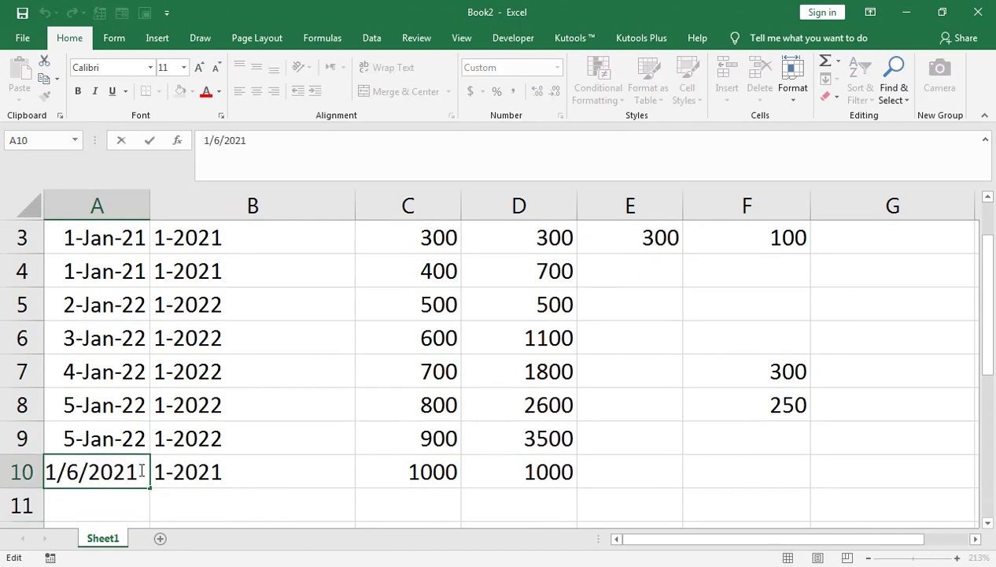
pyautogui.press('Home')
pyautogui.press('Delete')
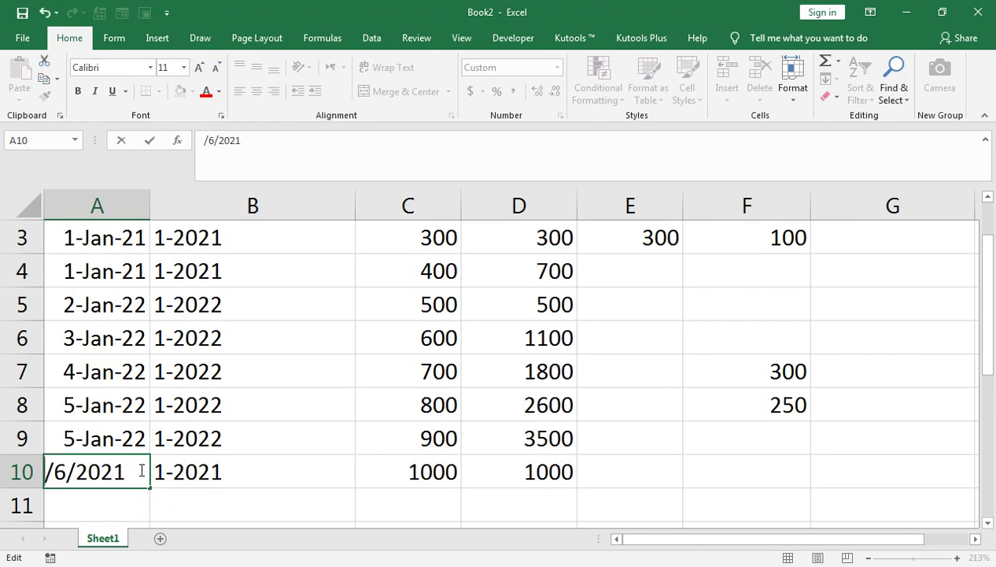
pyautogui.write('15')
pyautogui.press('Return')
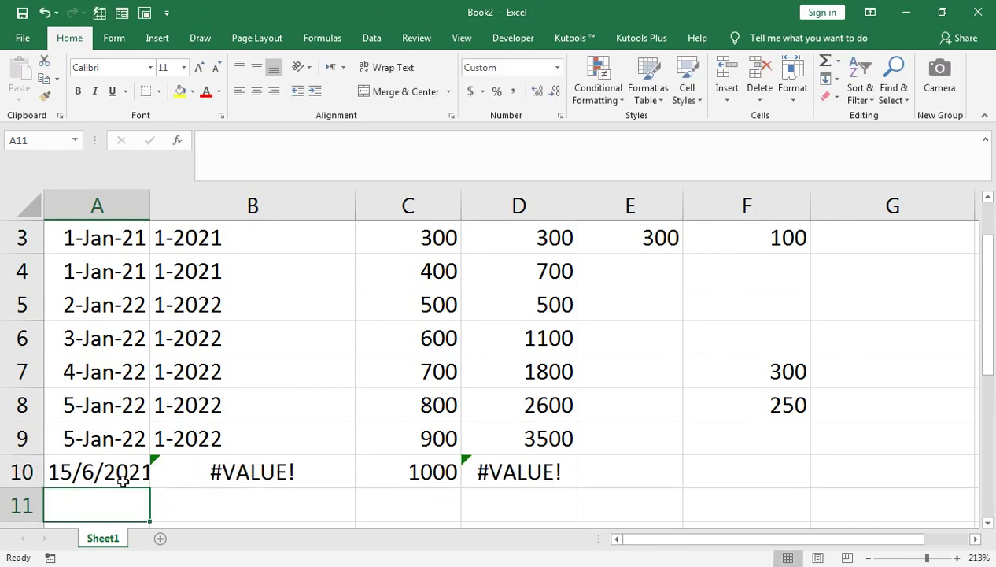
pyautogui.click(123, 480)
pyautogui.press('F2')
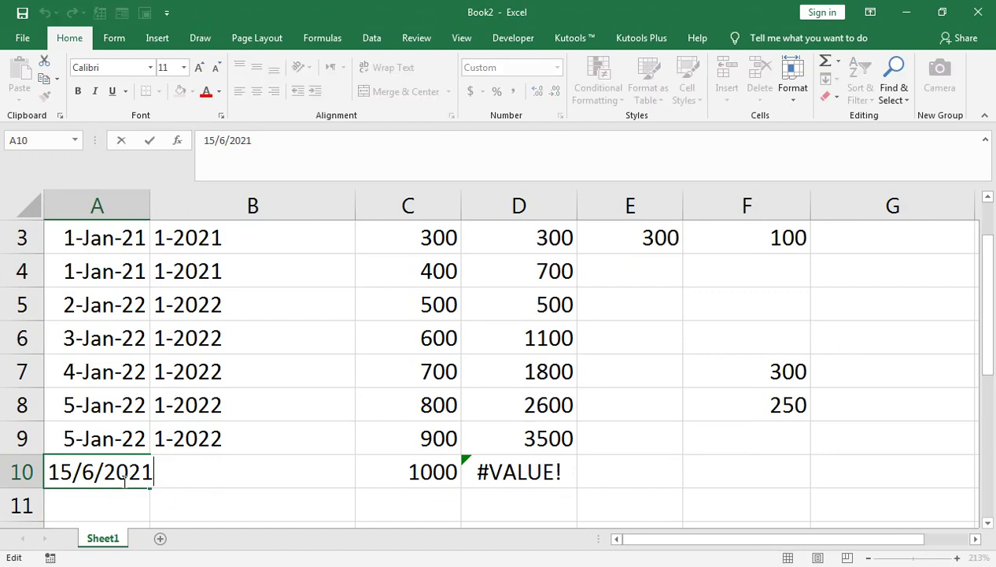
pyautogui.press('Escape')
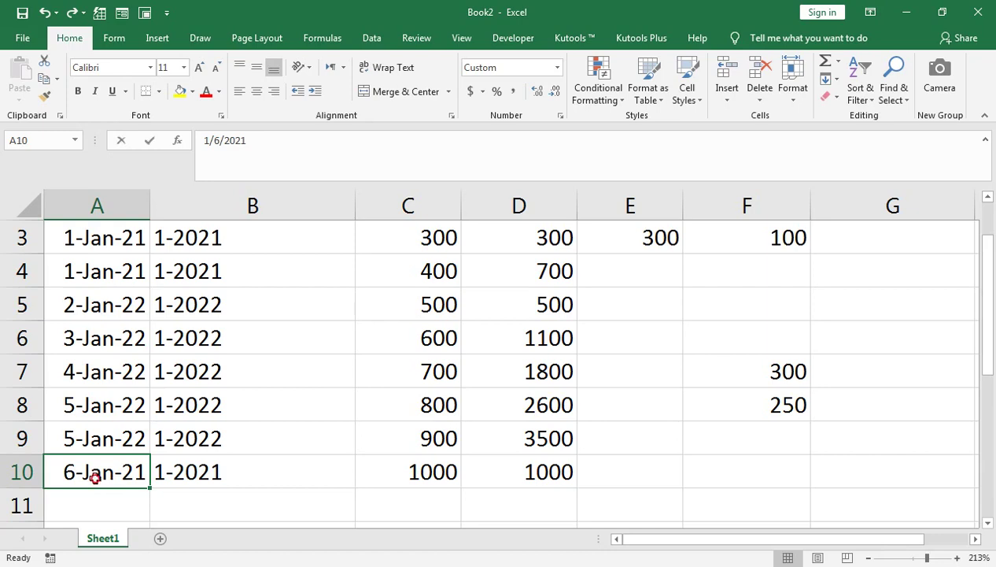
# Change the date in A10 to 12/6/2021 and check the month-and-year formula in B10.
pyautogui.doubleClick(95, 478)
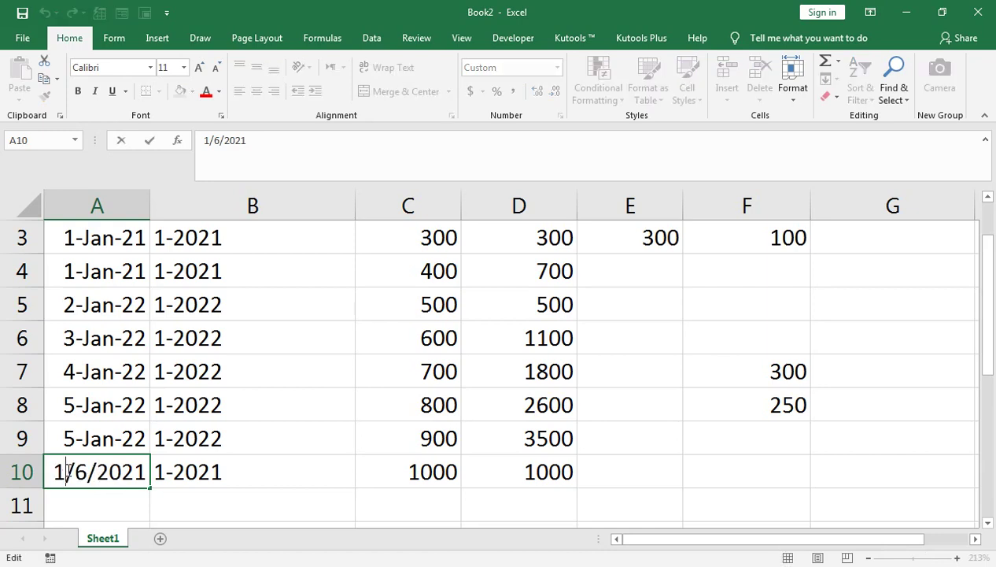
pyautogui.write('2')
pyautogui.press('Return')
pyautogui.click(108, 480)
pyautogui.doubleClick(213, 470)
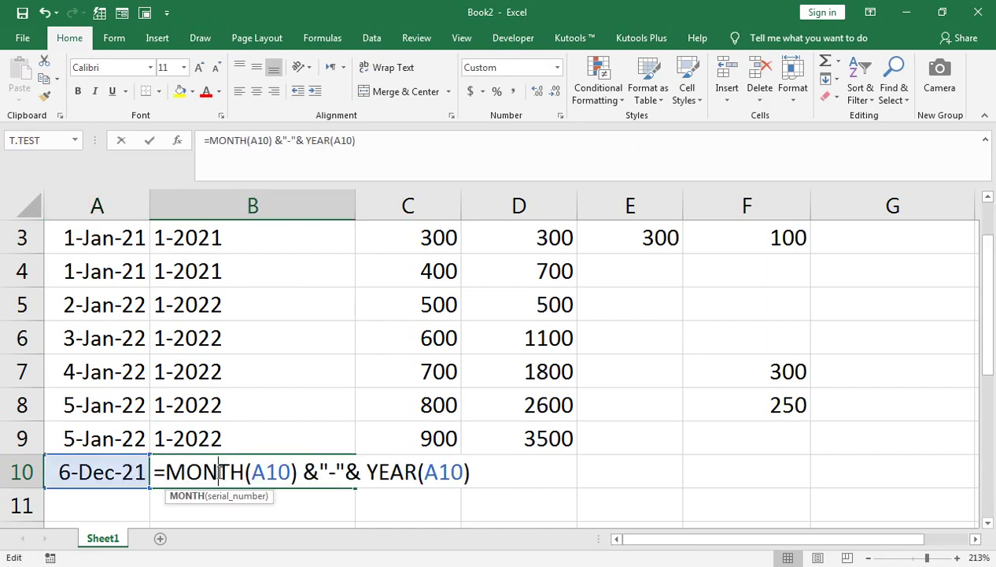
pyautogui.press('Return')
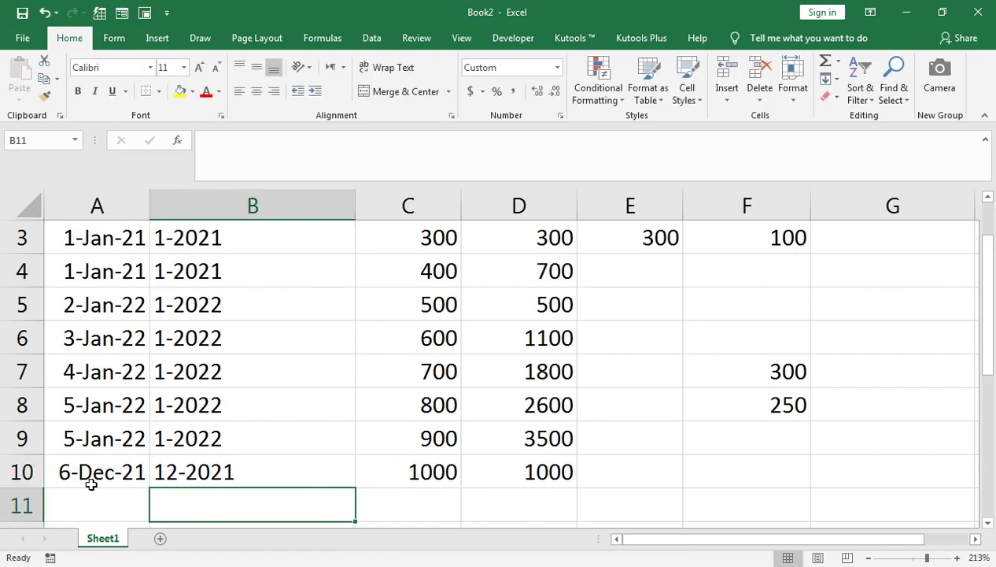
# Change the year of the date in A10 so it reads 12/6/2023.
pyautogui.click(101, 472)
pyautogui.doubleClick(101, 472)
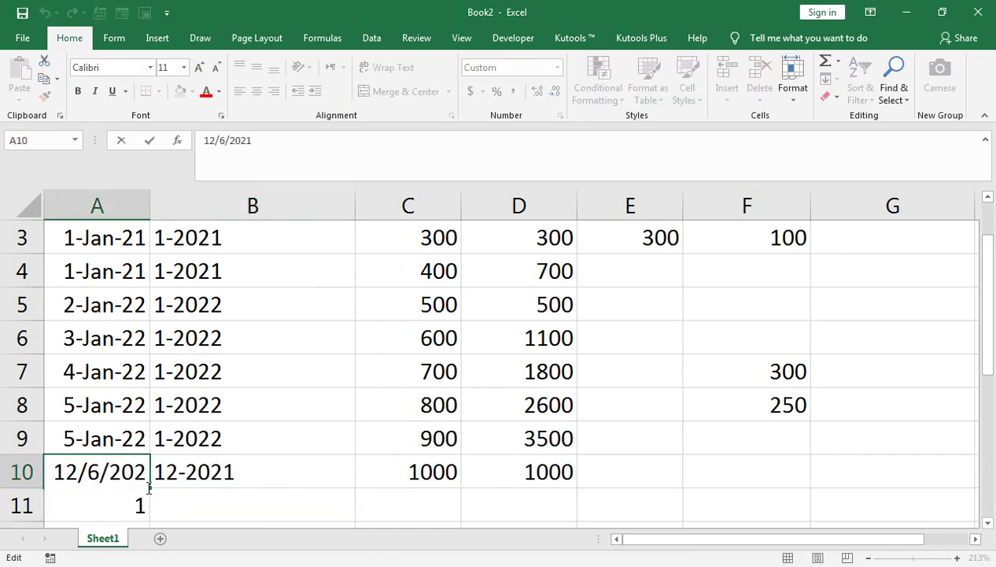
pyautogui.write('3')
pyautogui.press('BackSpace')
pyautogui.press('BackSpace')
pyautogui.write('3')
pyautogui.press('Return')
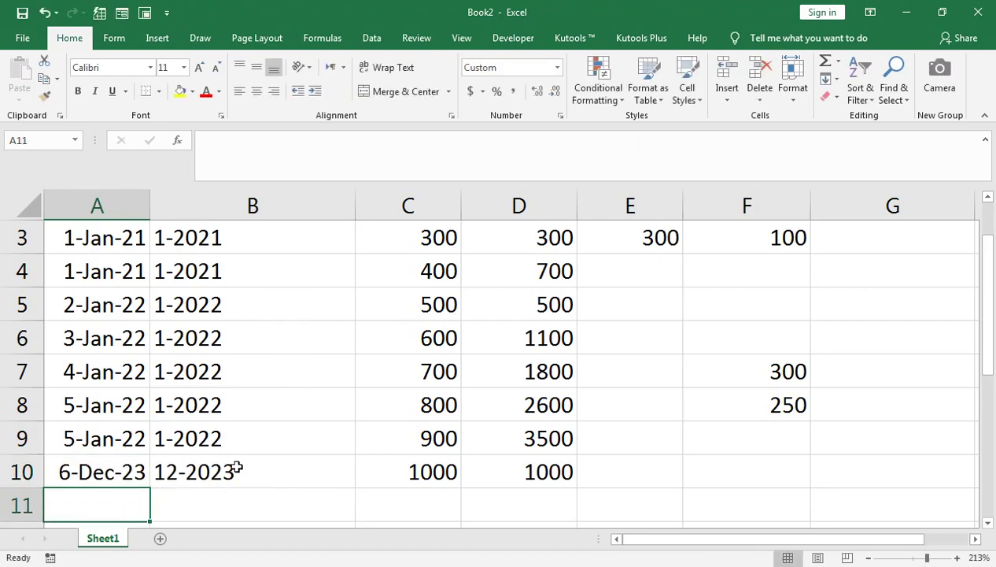
# Review the running totals in the MONTHLY column and examine the IF formula in D4.
pyautogui.scroll(1, 331, 470)
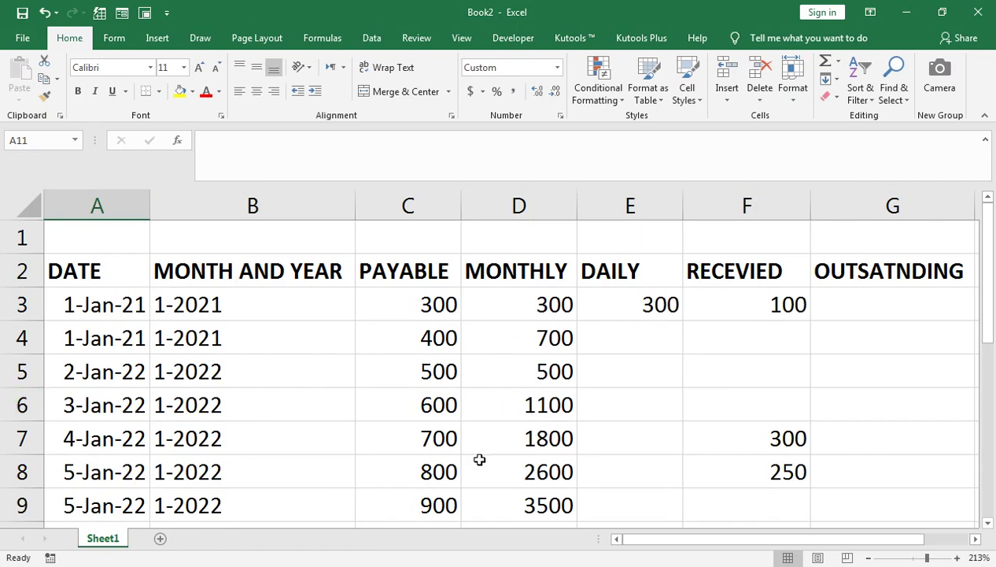
pyautogui.scroll(-1, 487, 453)
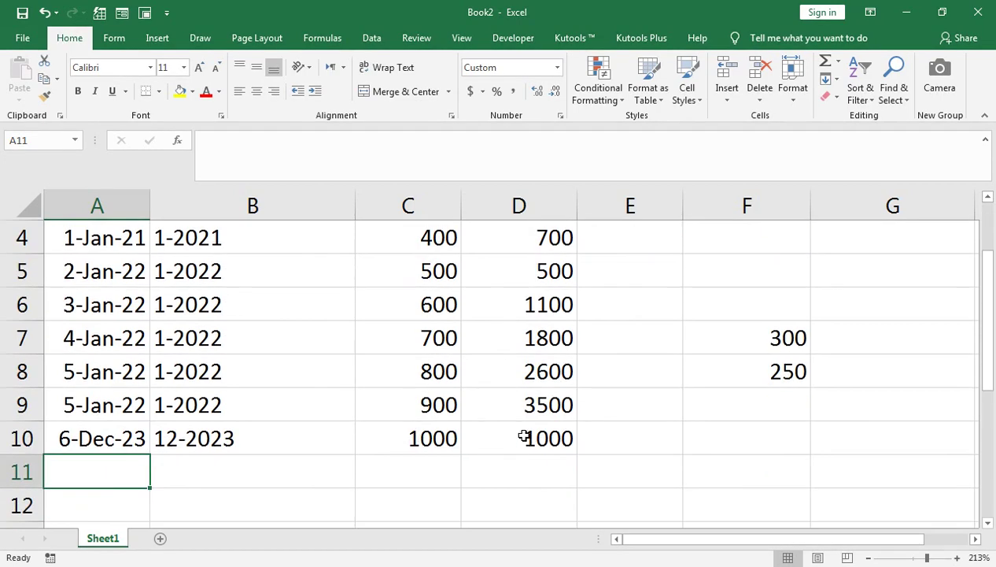
pyautogui.scroll(1, 523, 443)
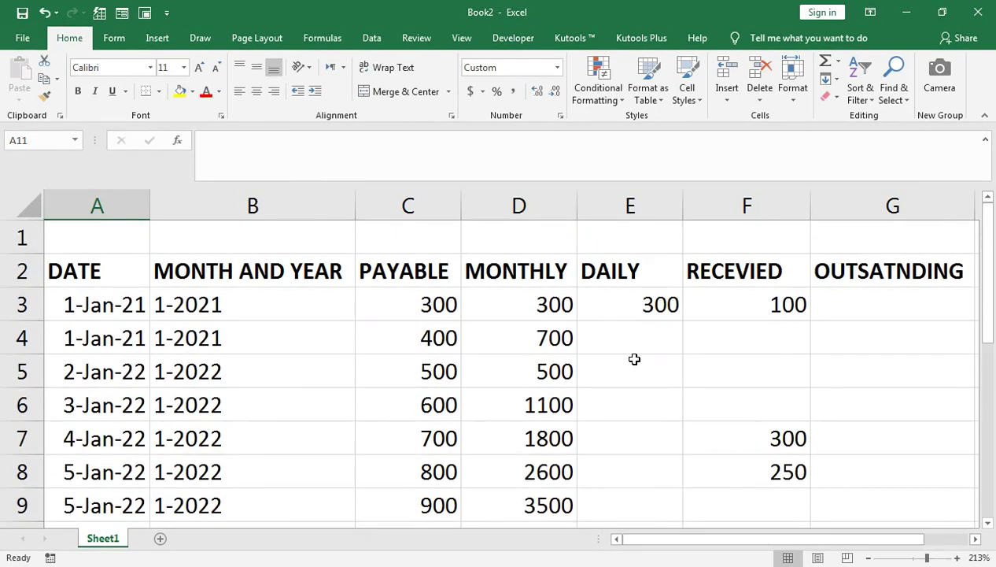
pyautogui.click(620, 313)
pyautogui.click(626, 337)
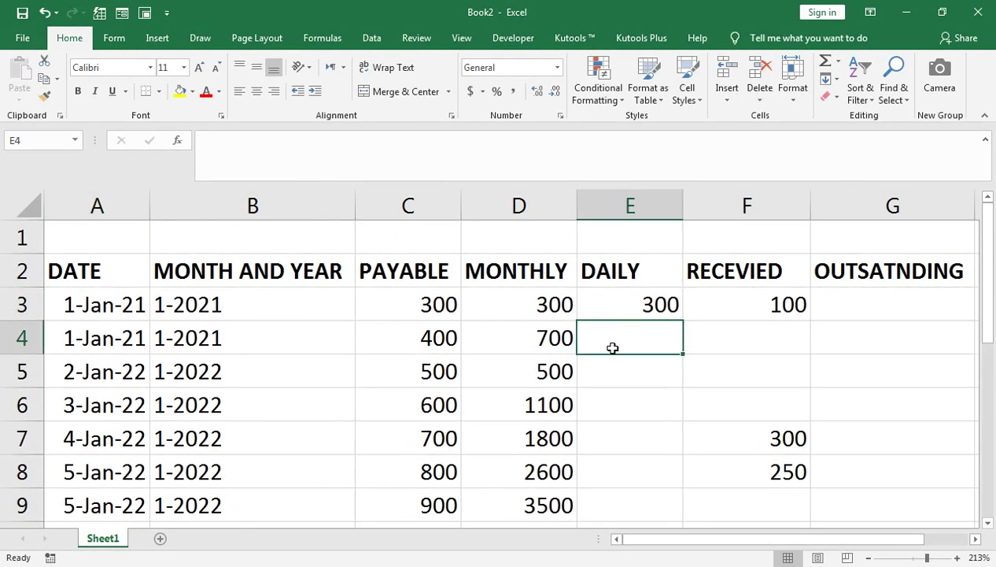
pyautogui.click(517, 305)
pyautogui.click(508, 325)
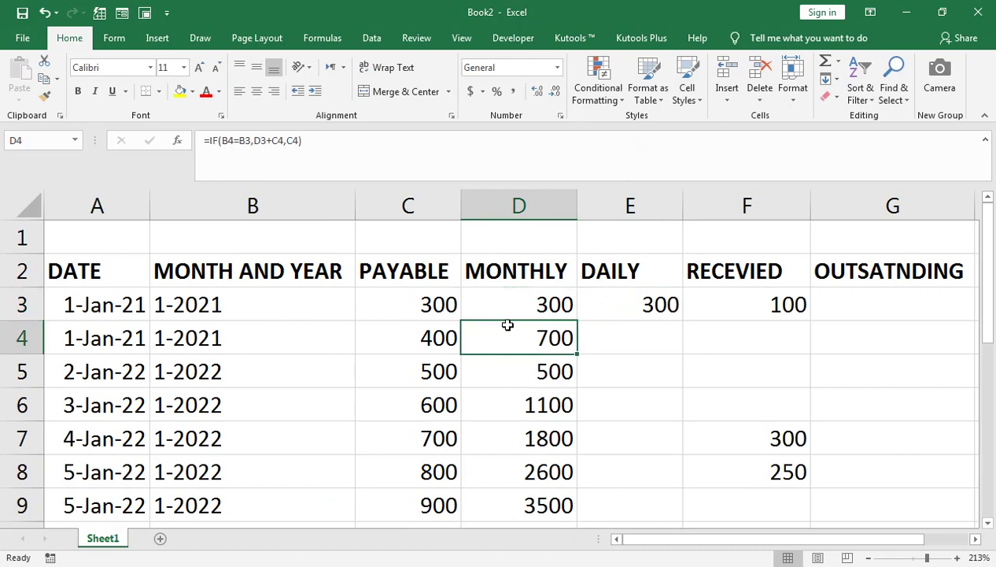
pyautogui.doubleClick(508, 324)
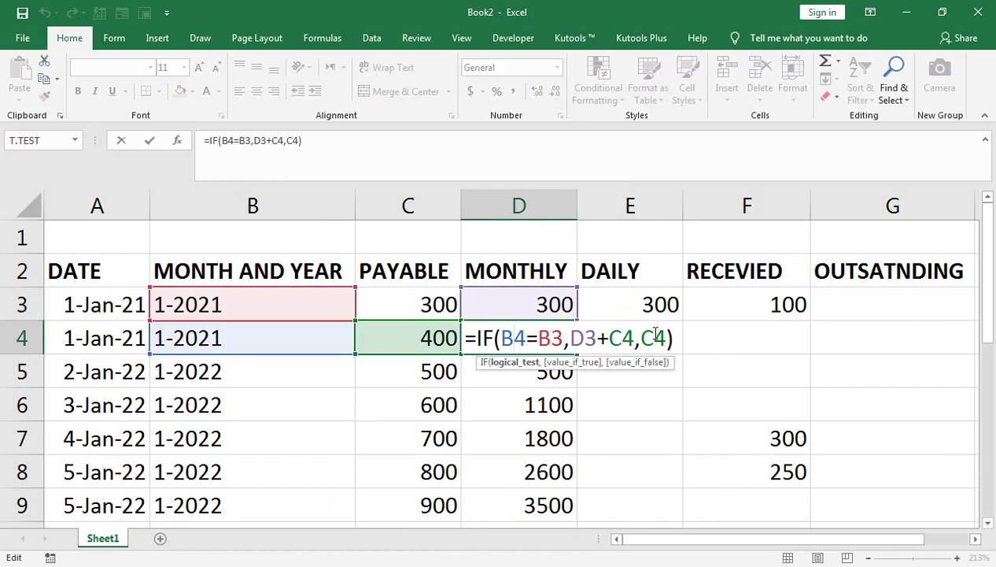
pyautogui.press('Return')
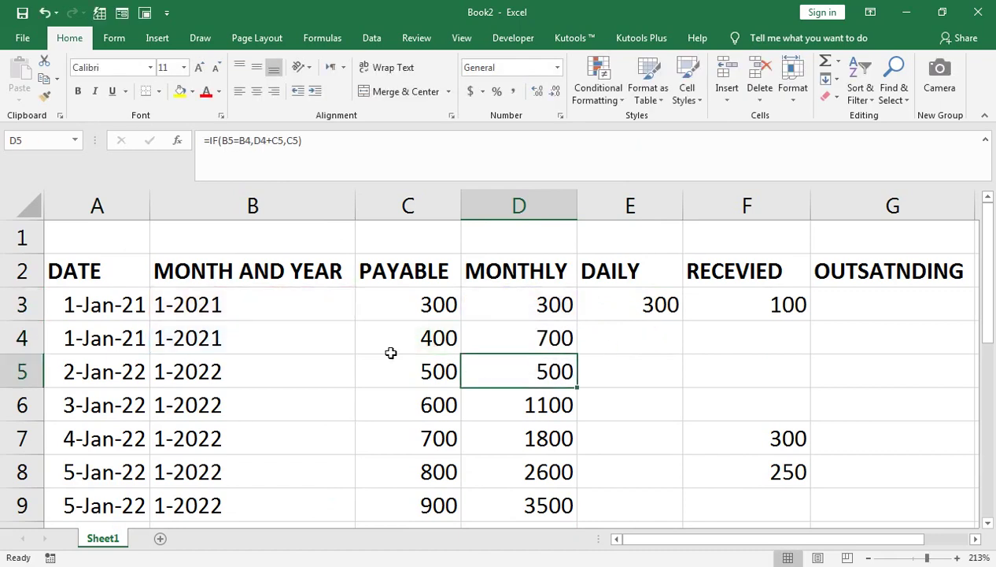
# Start an IF formula in E4 of the DAILY column that tests whether A4 equals A3.
pyautogui.click(637, 336)
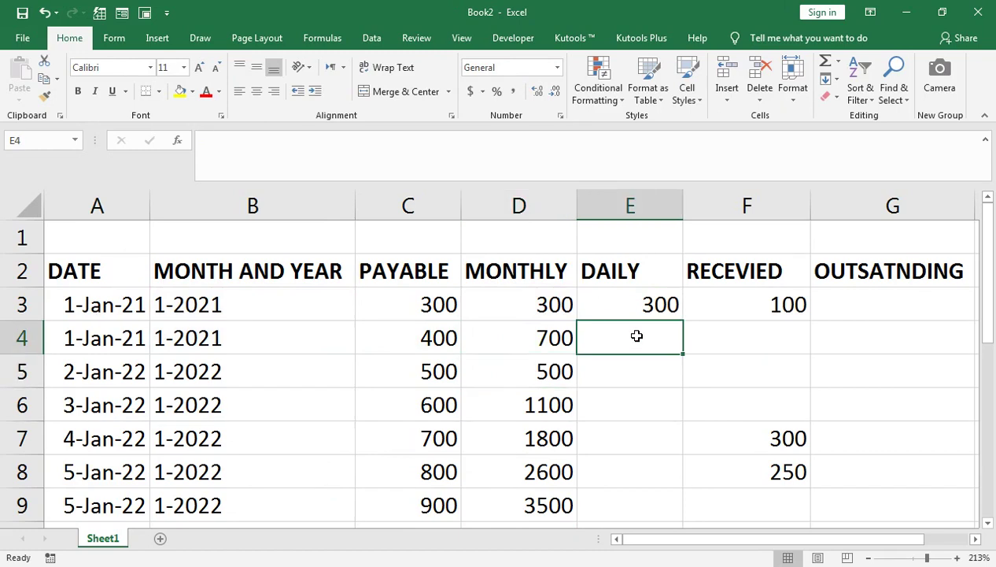
pyautogui.write('=IF(`')
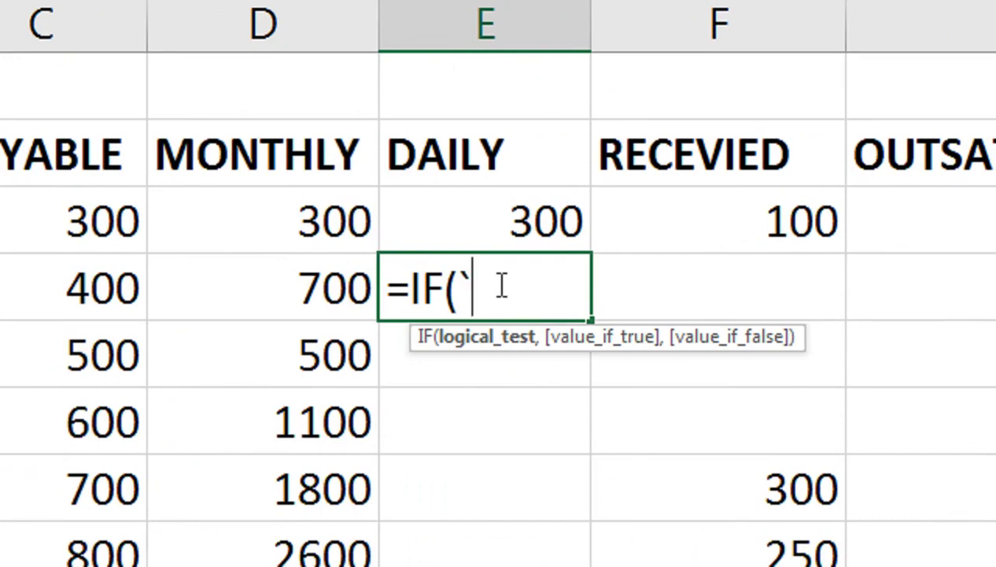
pyautogui.press('BackSpace')
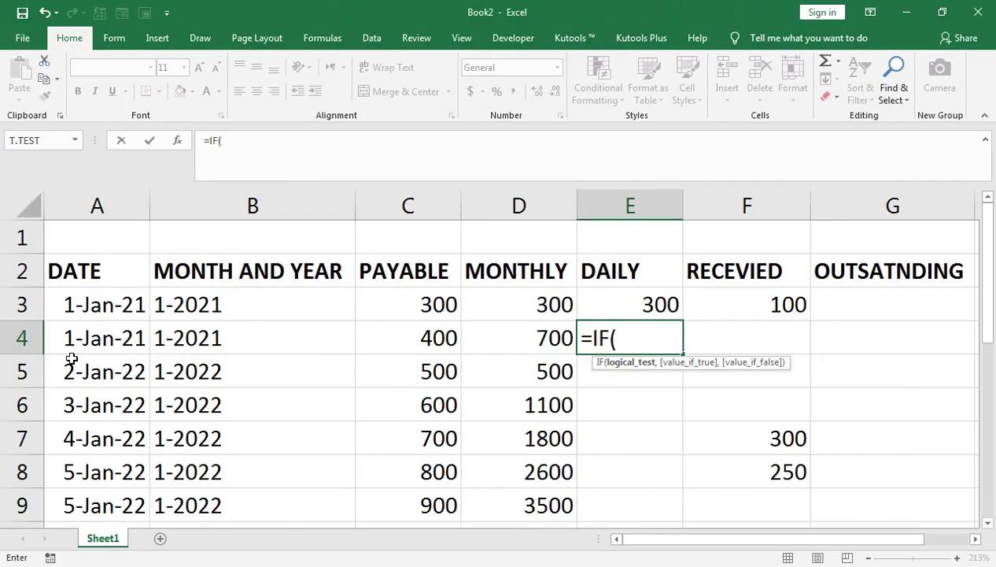
pyautogui.click(77, 339)
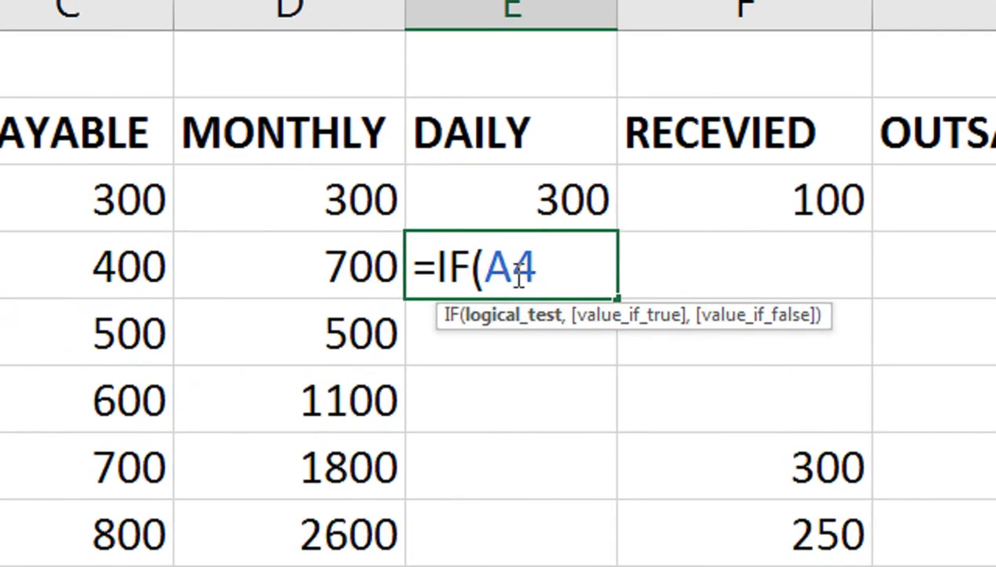
pyautogui.write('=')
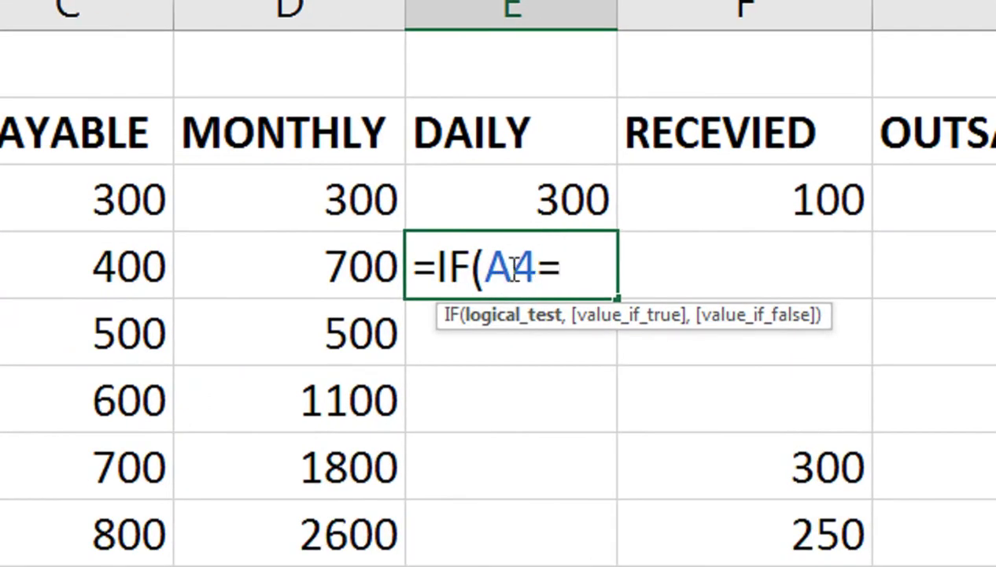
pyautogui.write('A3')
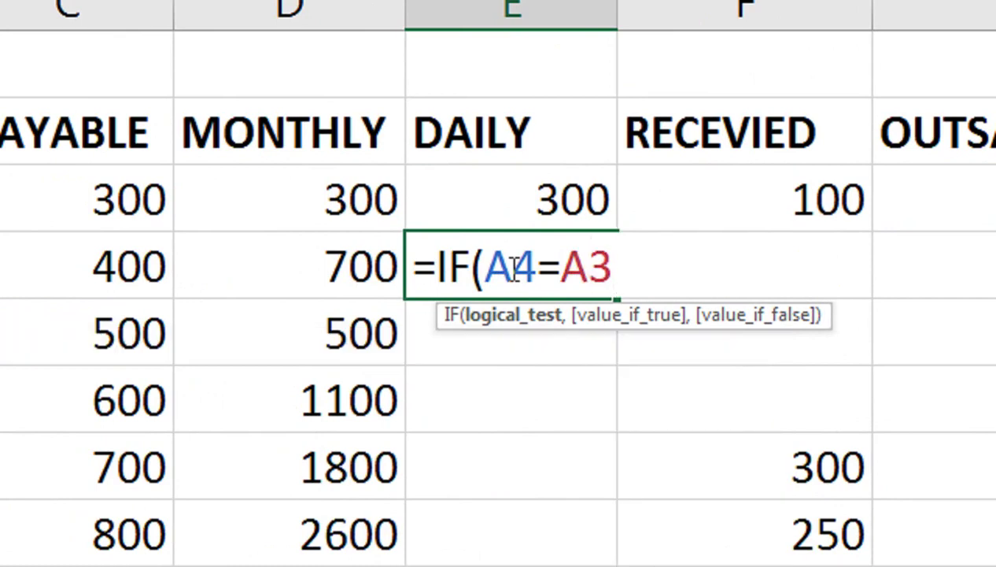
pyautogui.write(',')
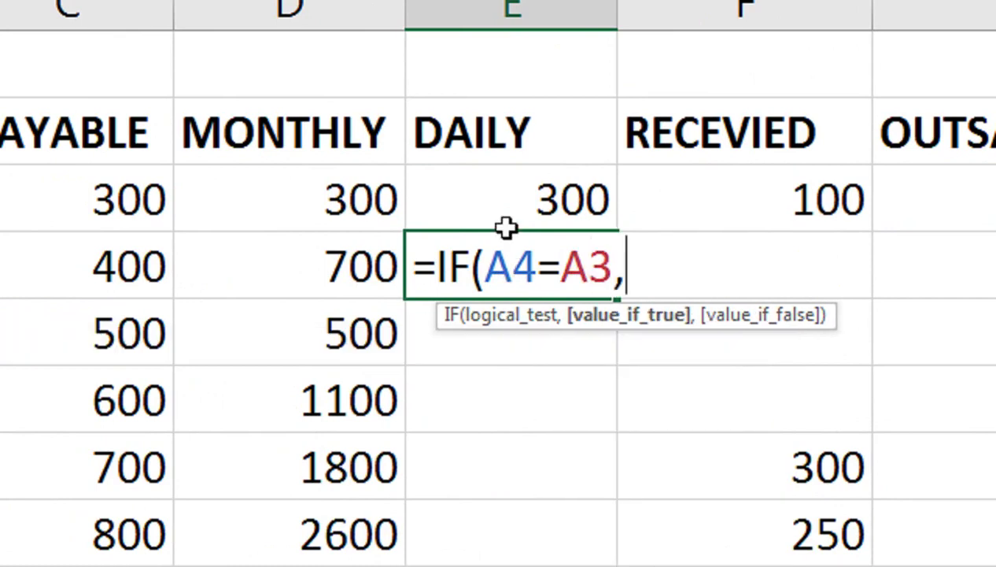
# Complete the E4 formula as =IF(A4=A3,E3+C4,C4), adding the payable to the previous daily total when the dates match.
pyautogui.click(478, 187)
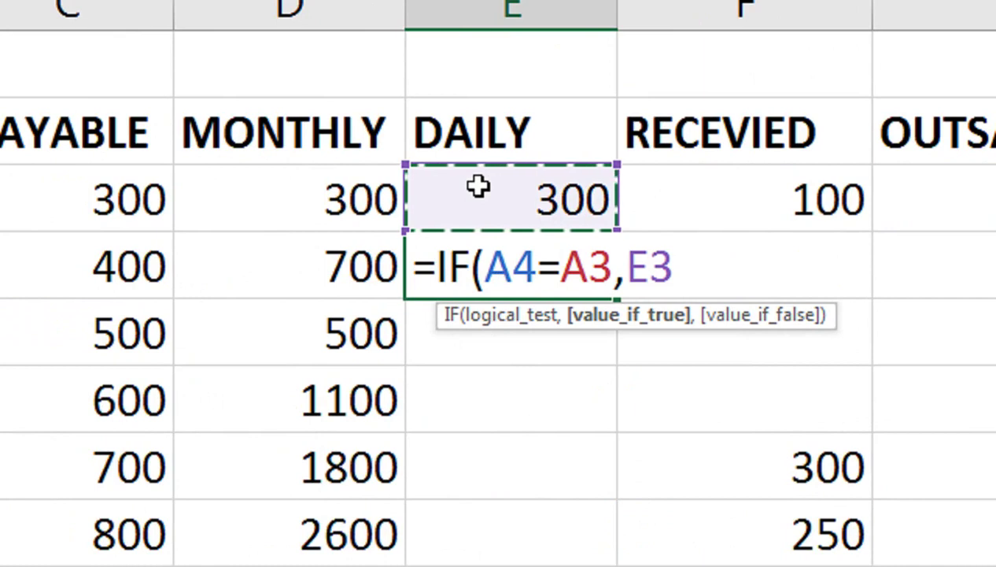
pyautogui.write('+')
pyautogui.click(339, 267)
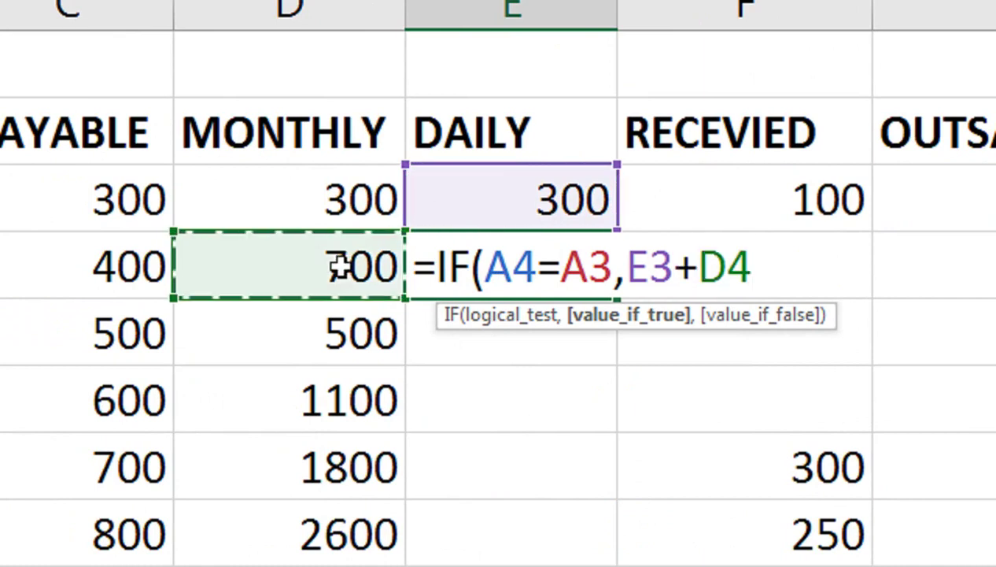
pyautogui.click(98, 271)
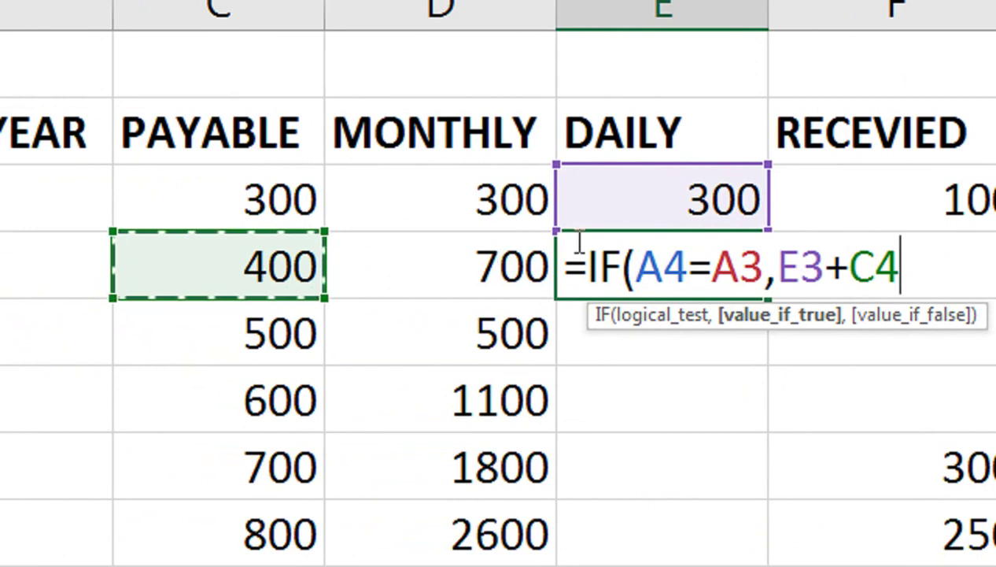
pyautogui.write(',')
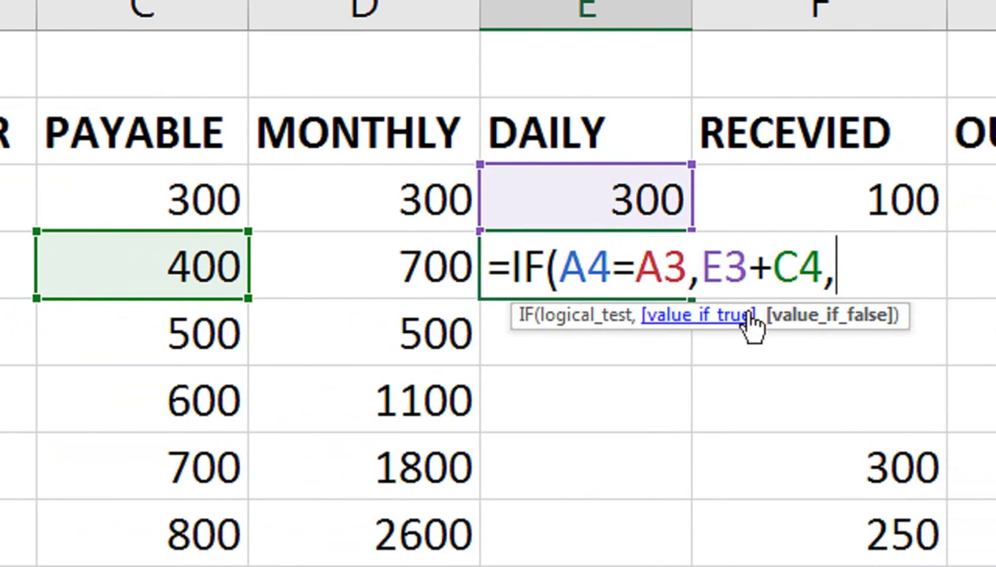
pyautogui.click(124, 266)
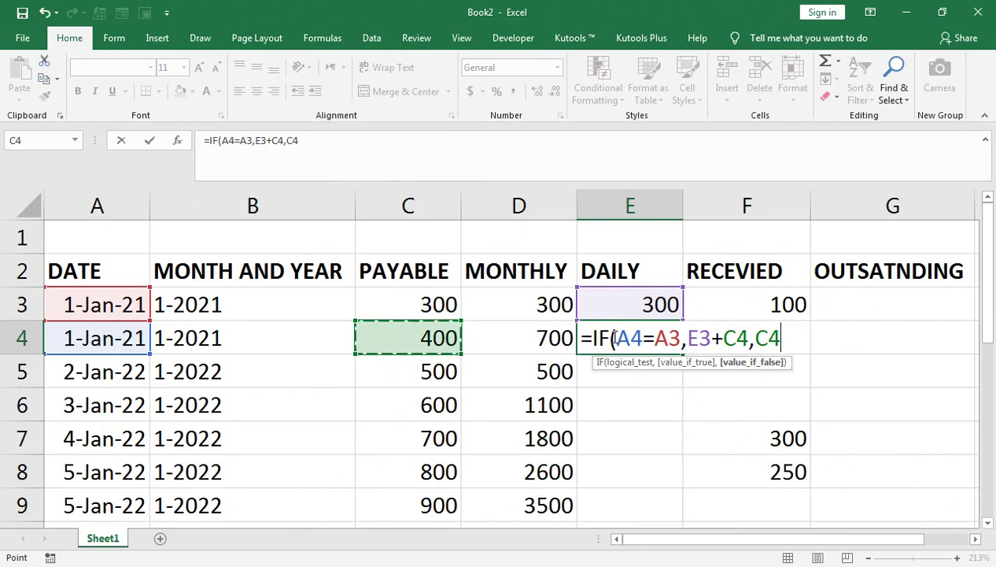
pyautogui.write(')')
pyautogui.press('Return')
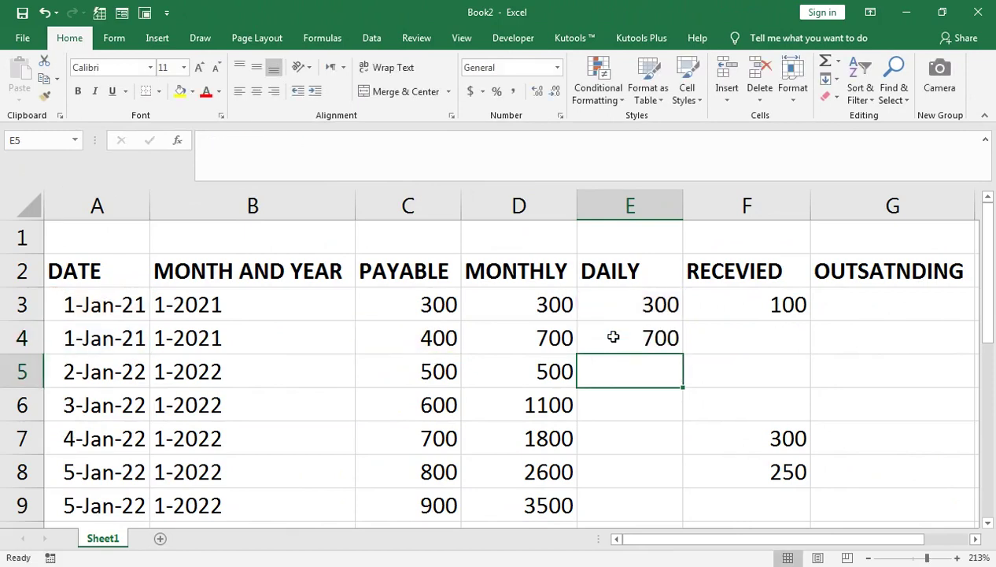
# Fill the E4 formula down the DAILY column and check the copied formulas in E7 and E8.
pyautogui.click(626, 338)
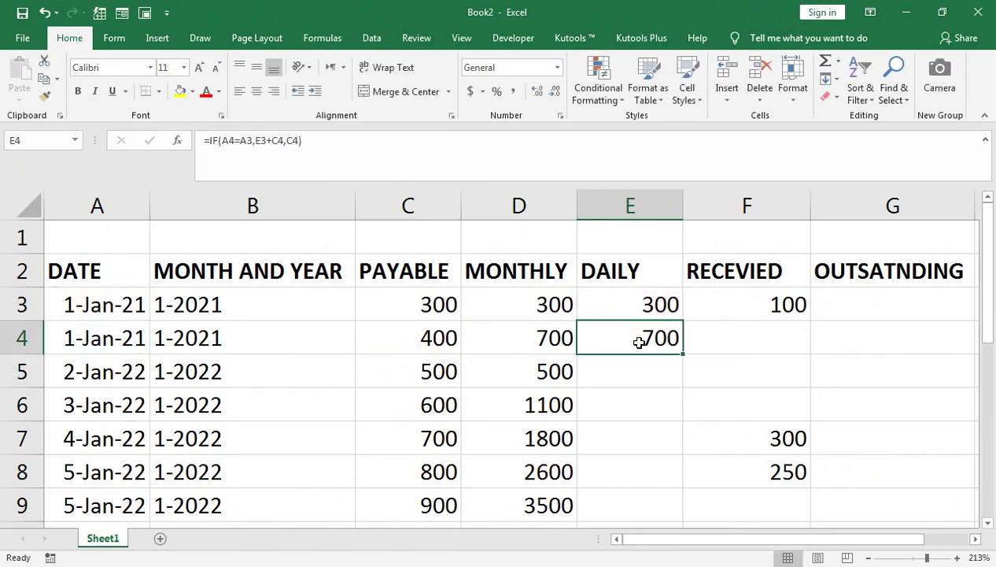
pyautogui.doubleClick(685, 356)
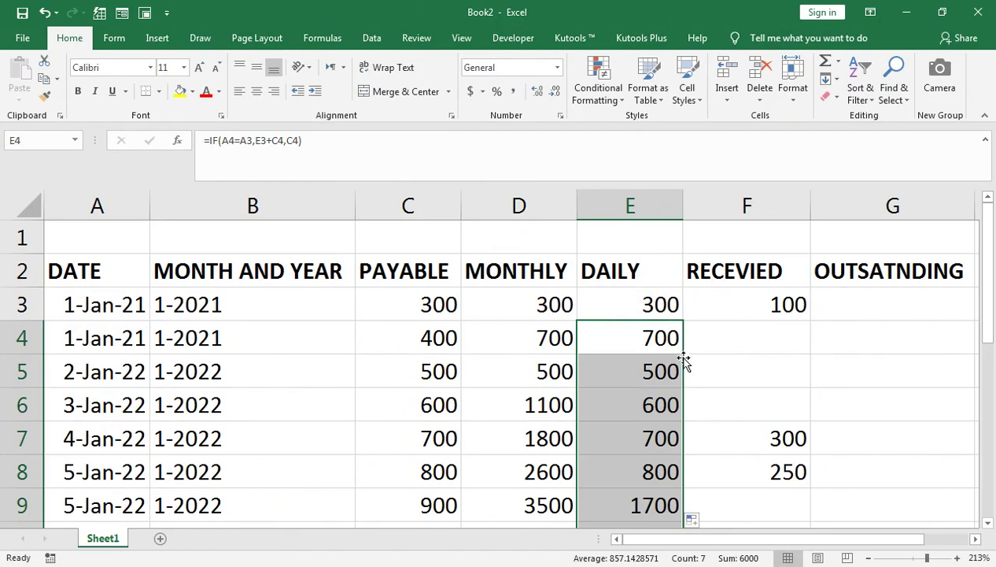
pyautogui.click(622, 435)
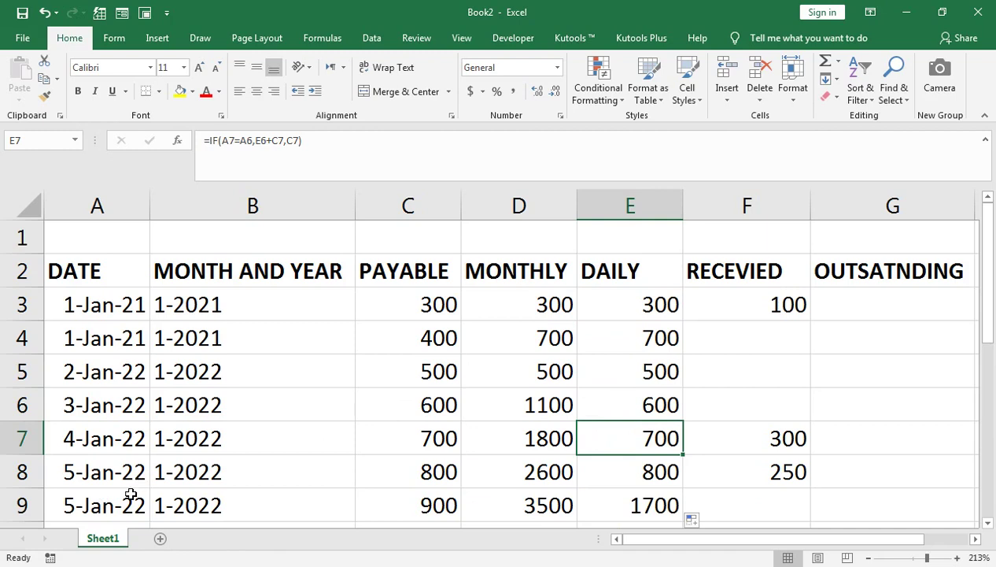
pyautogui.click(620, 472)
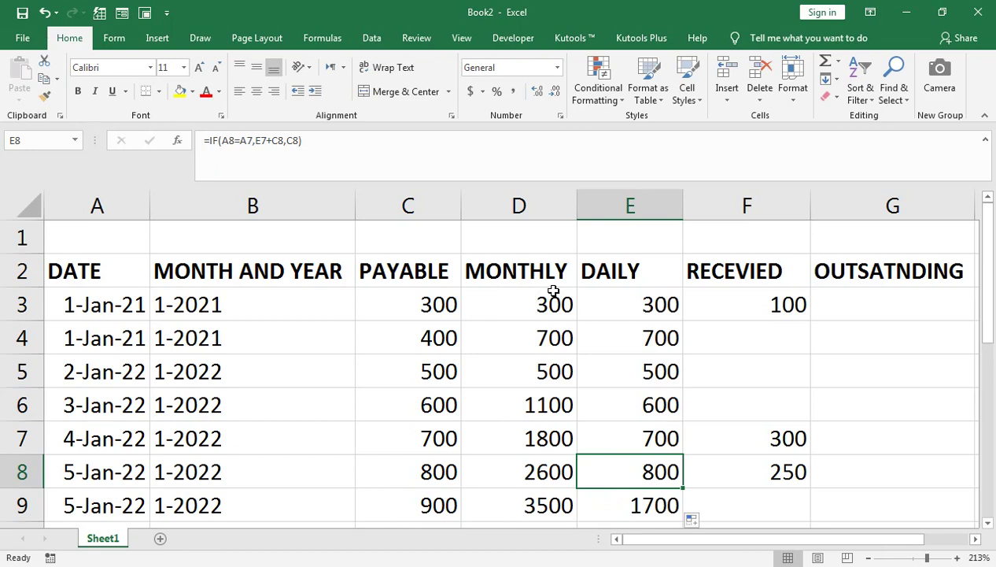
# Enter =C3-F3 in G3 to calculate the first outstanding amount from payable minus received.
pyautogui.click(839, 312)
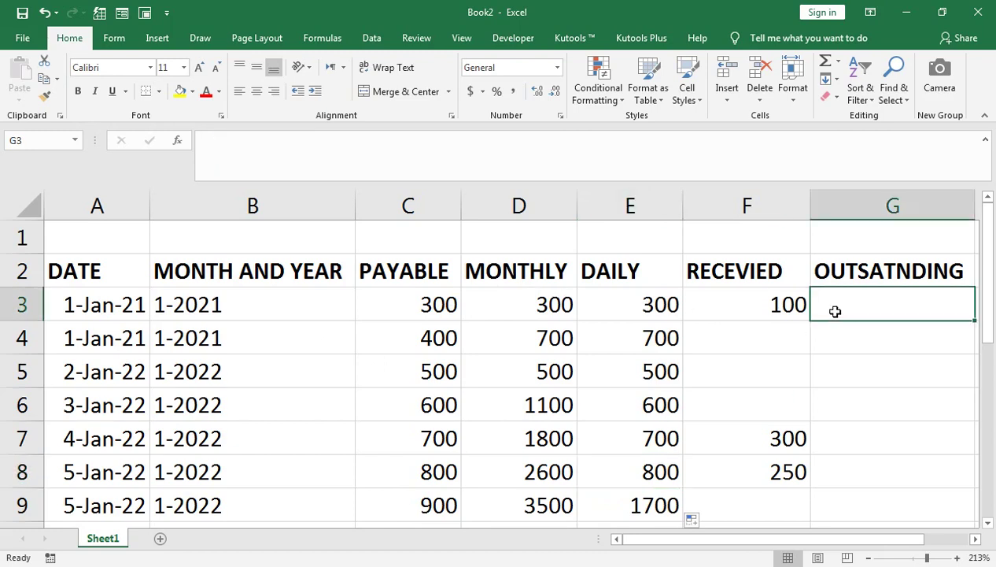
pyautogui.write('=')
pyautogui.click(387, 300)
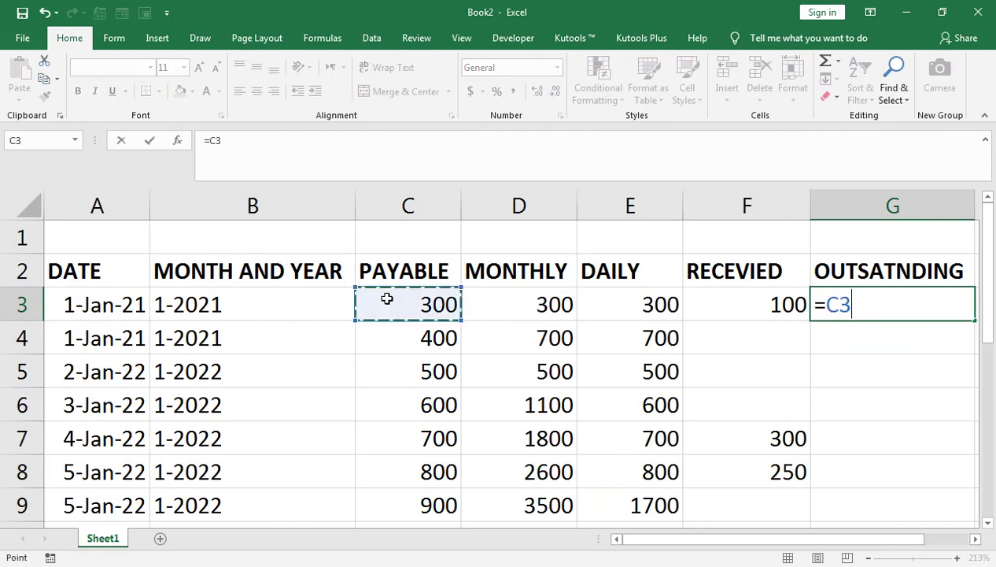
pyautogui.write('-')
pyautogui.click(699, 307)
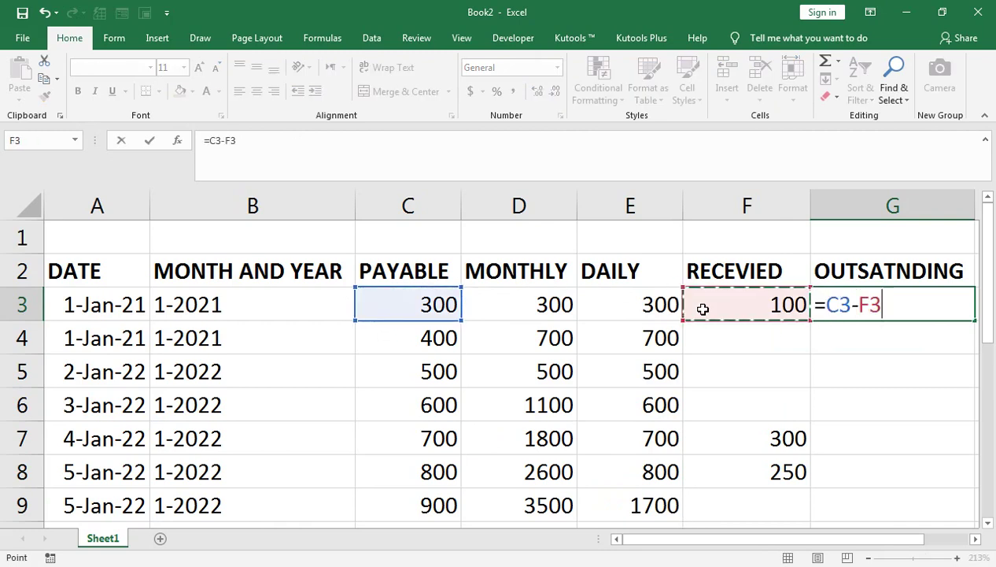
pyautogui.press('Return')
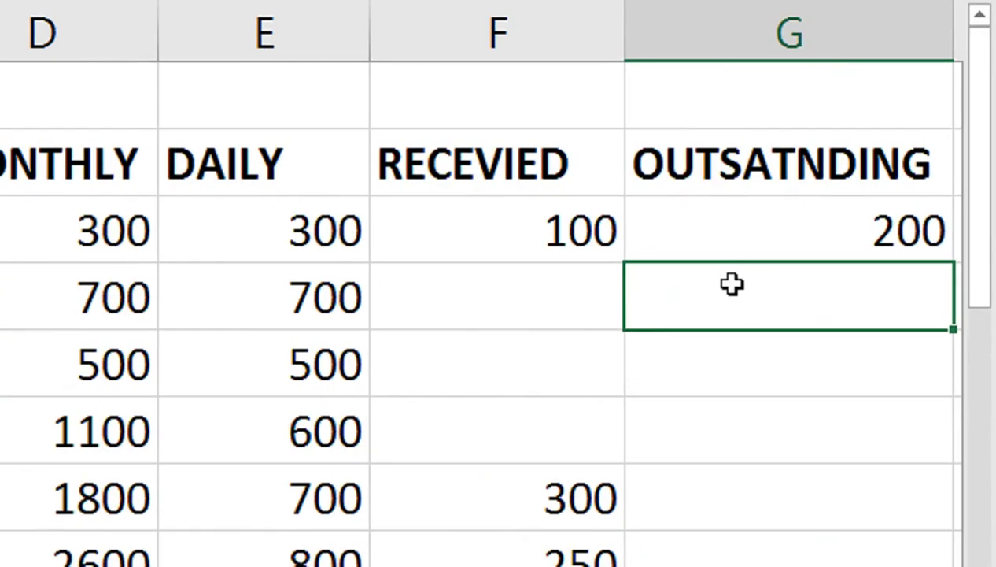
# Enter =SUM(G3,C4,-F4) in G4 to carry forward the outstanding balance, add the payable and subtract the received amount.
pyautogui.write('=SUM(')
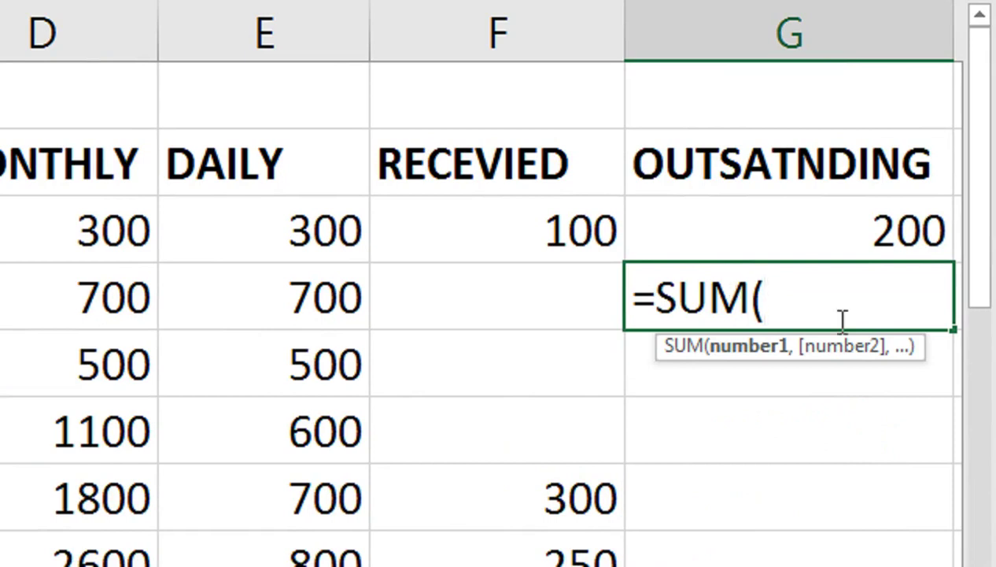
pyautogui.click(842, 229)
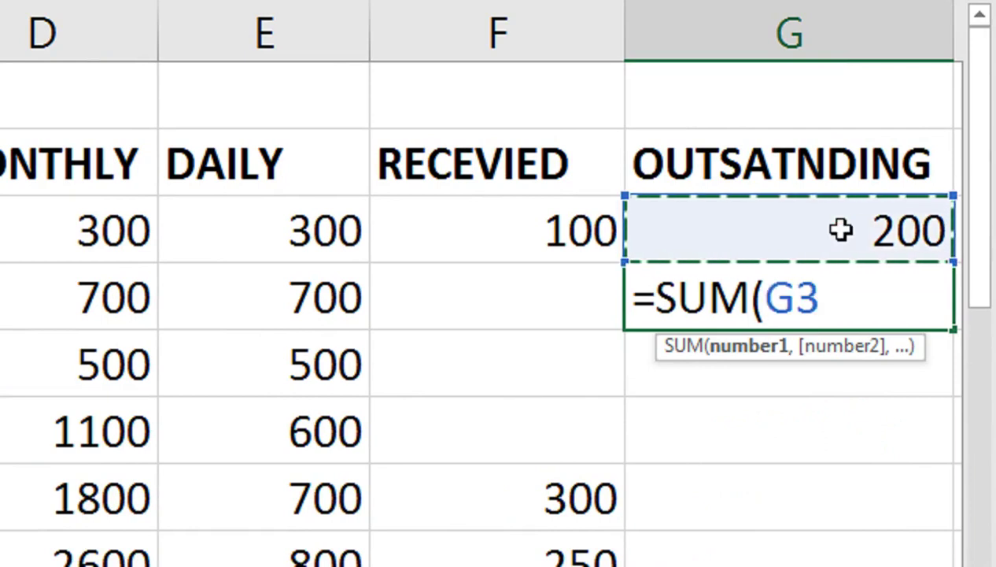
pyautogui.write(',')
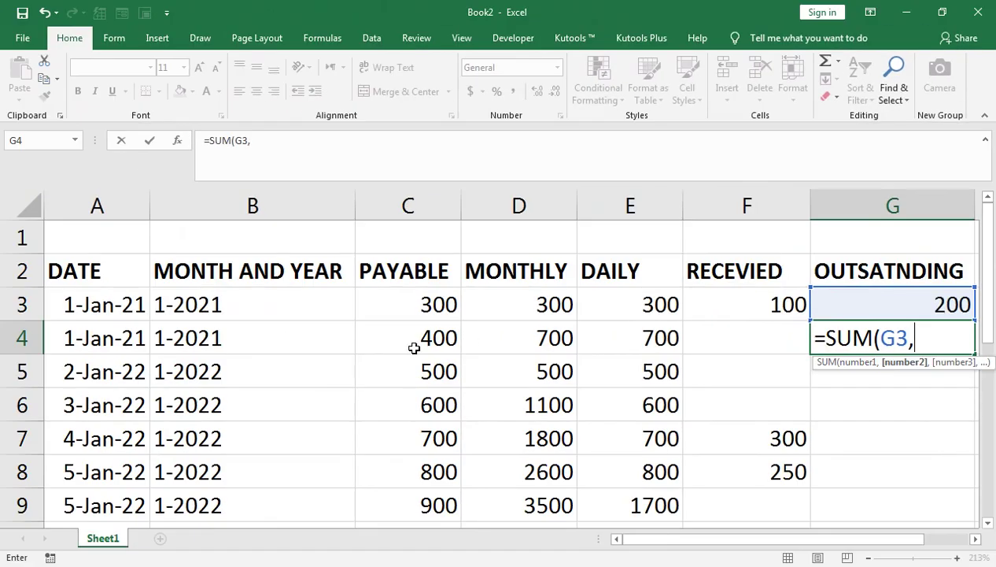
pyautogui.click(415, 347)
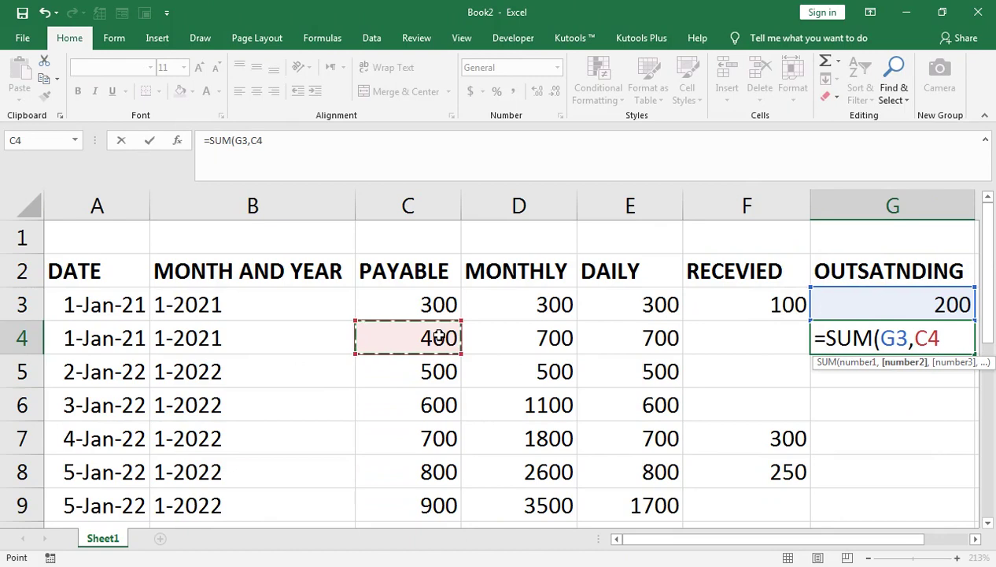
pyautogui.write(',')
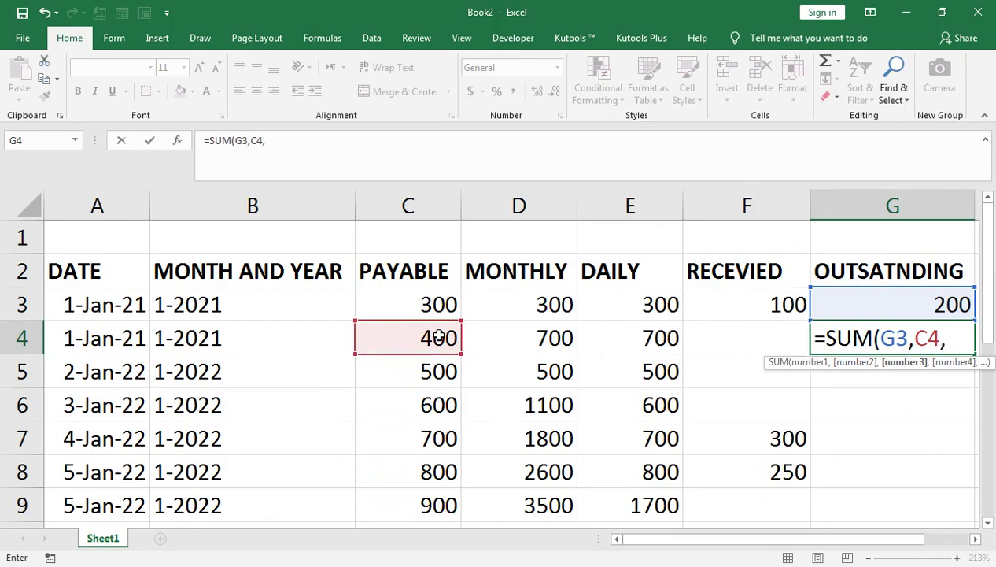
pyautogui.write('-')
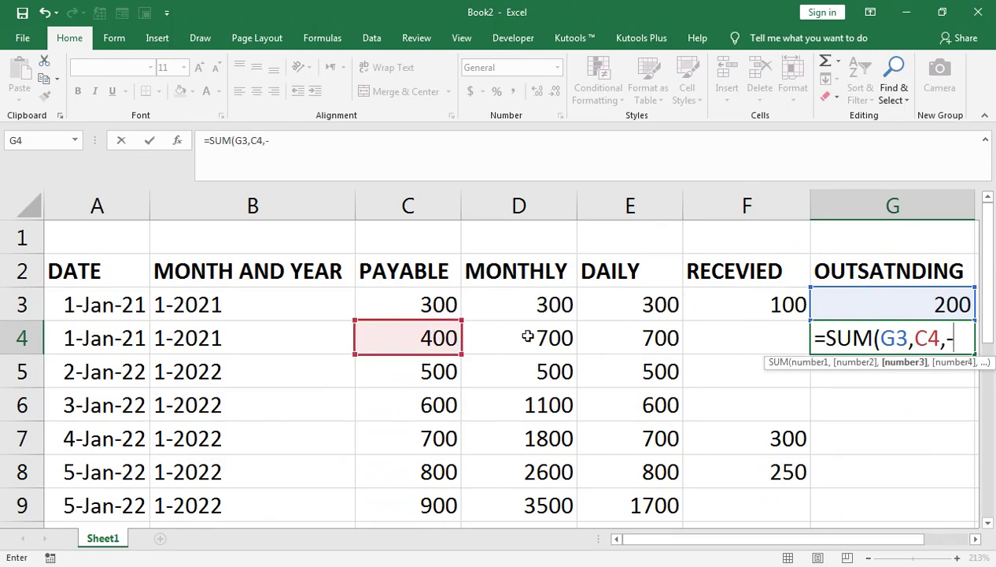
pyautogui.click(789, 334)
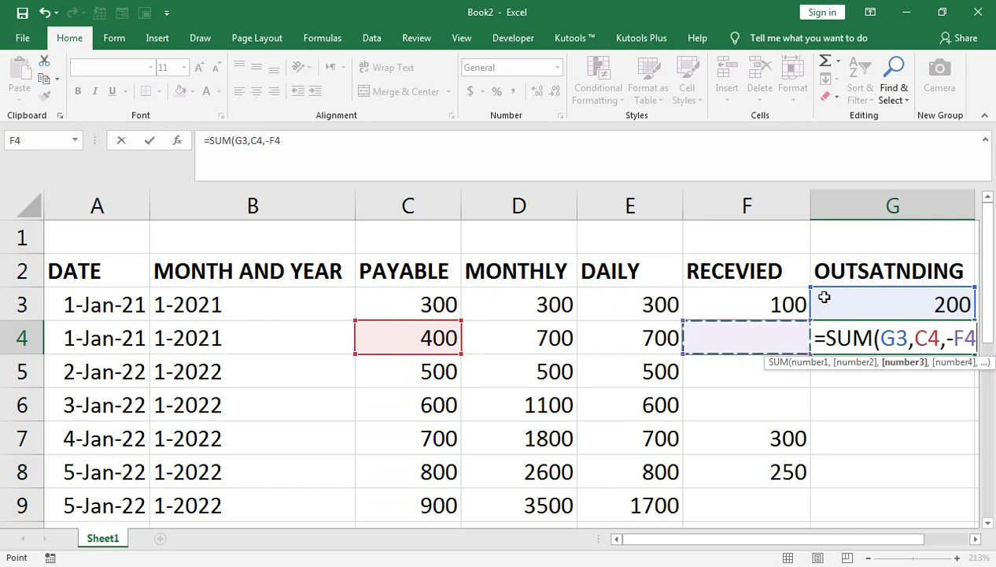
pyautogui.write(')')
pyautogui.press('Return')
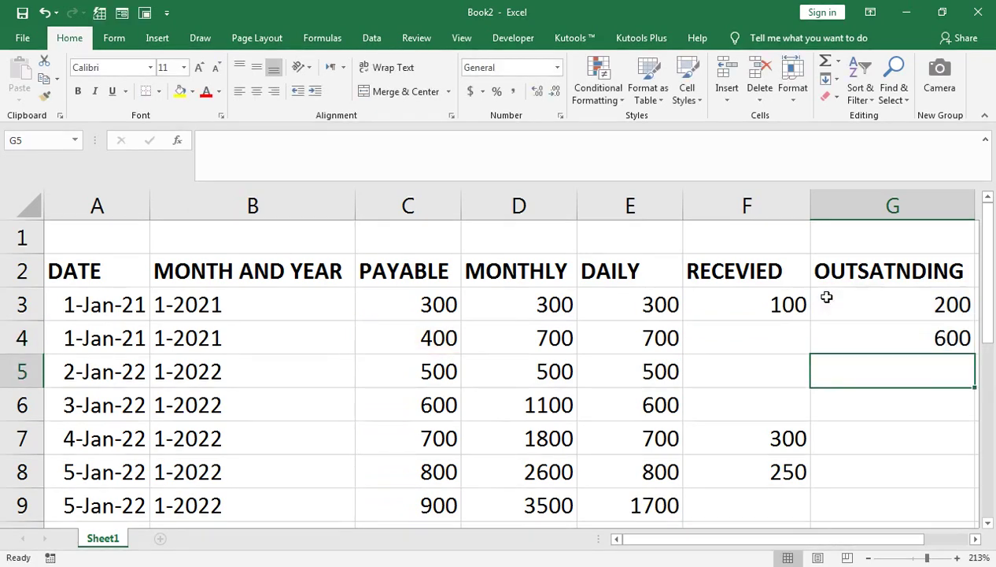
# Fill the SUM formula from G4 down the outstanding column to the last data row.
pyautogui.click(871, 326)
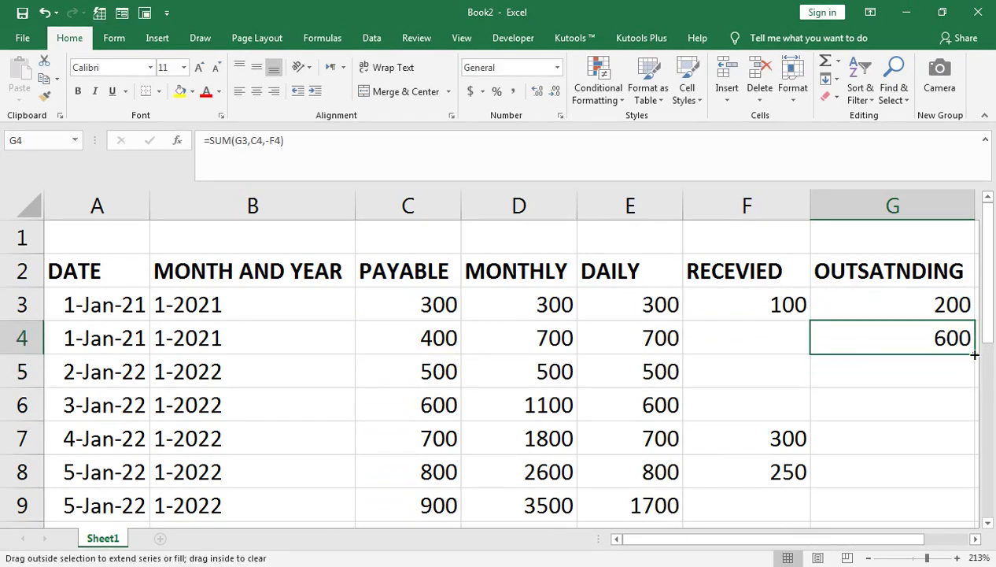
pyautogui.doubleClick(971, 356)
pyautogui.scroll(-1, 894, 458)
pyautogui.scroll(1, 894, 458)
pyautogui.scroll(-1, 894, 457)
pyautogui.scroll(1, 894, 458)
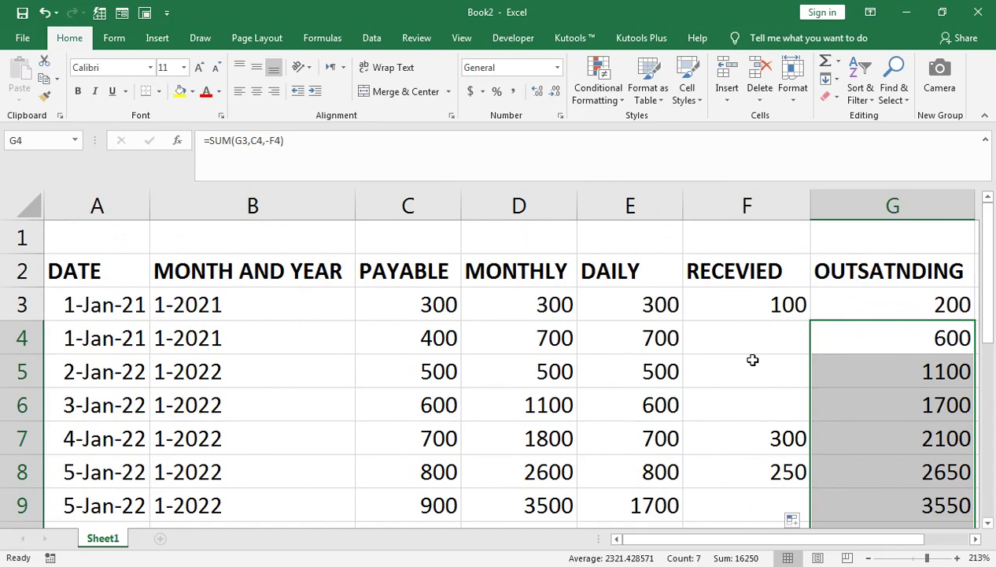
# Examine which cells the SUM formula in G4 refers to, leaving the formula as it is.
pyautogui.click(898, 346)
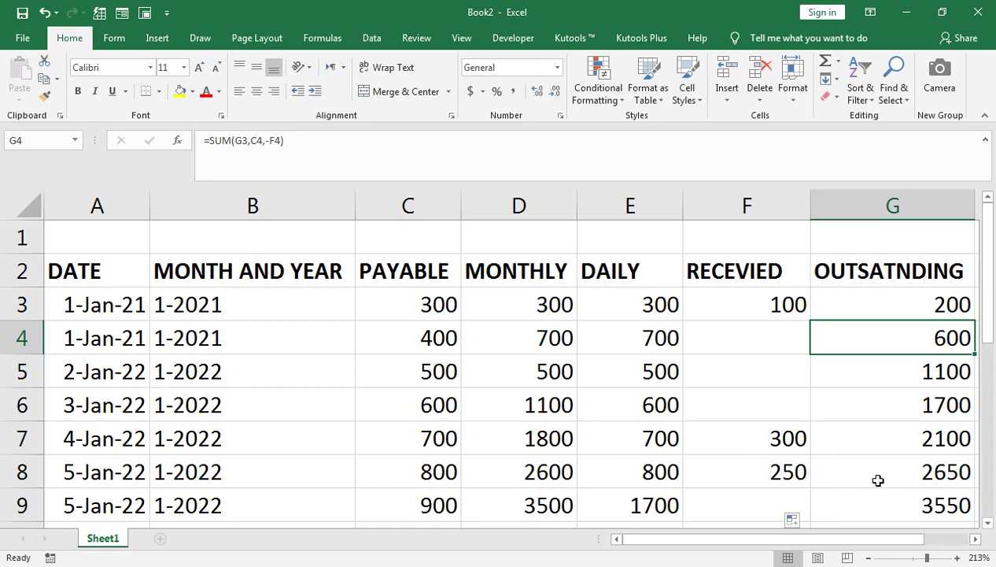
pyautogui.press('Up')
pyautogui.press('Up')
pyautogui.doubleClick(874, 339)
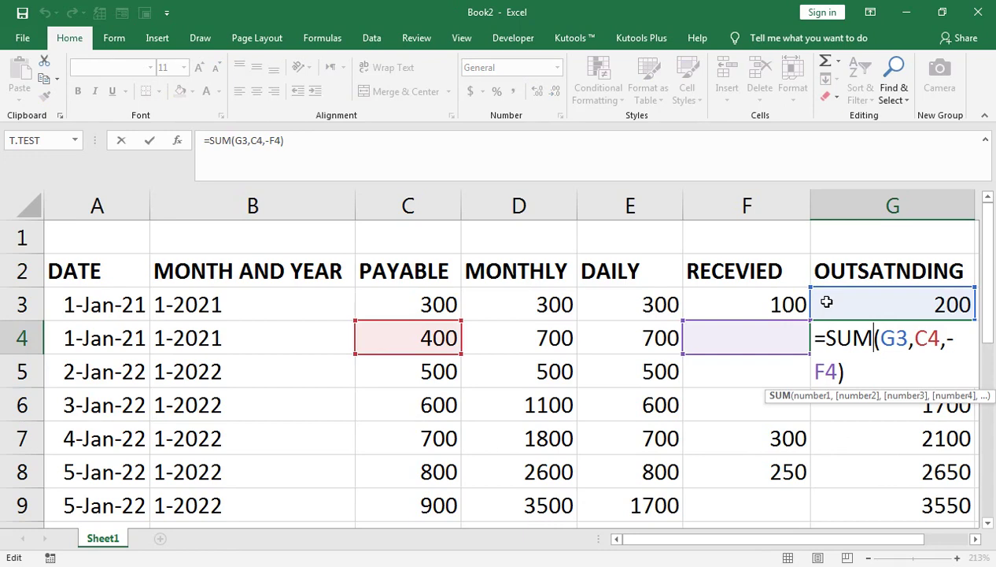
pyautogui.press('Return')
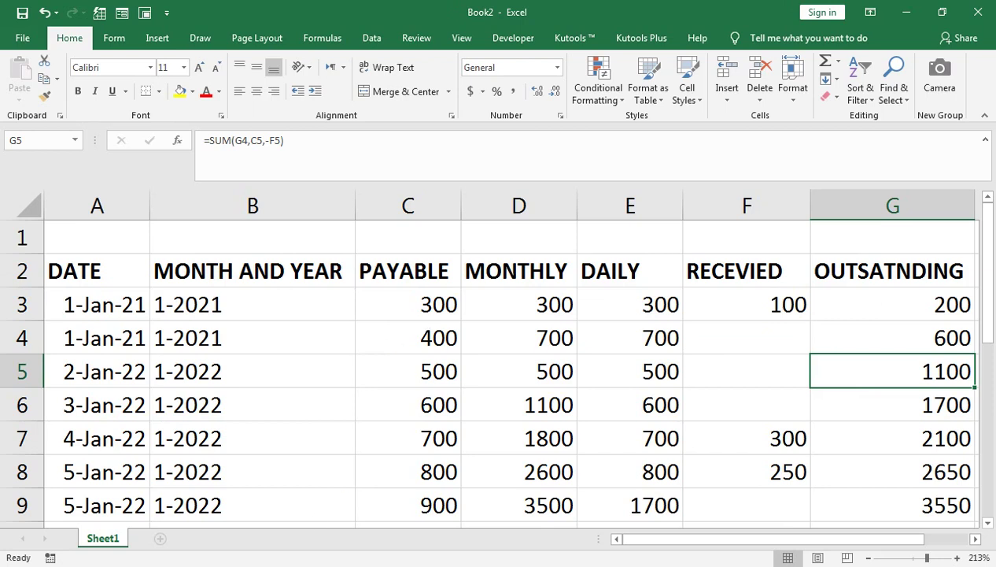
# Switch to the browser window with the YouTube channel's videos page.
pyautogui.moveTo(229, 561)
pyautogui.click(301, 481)
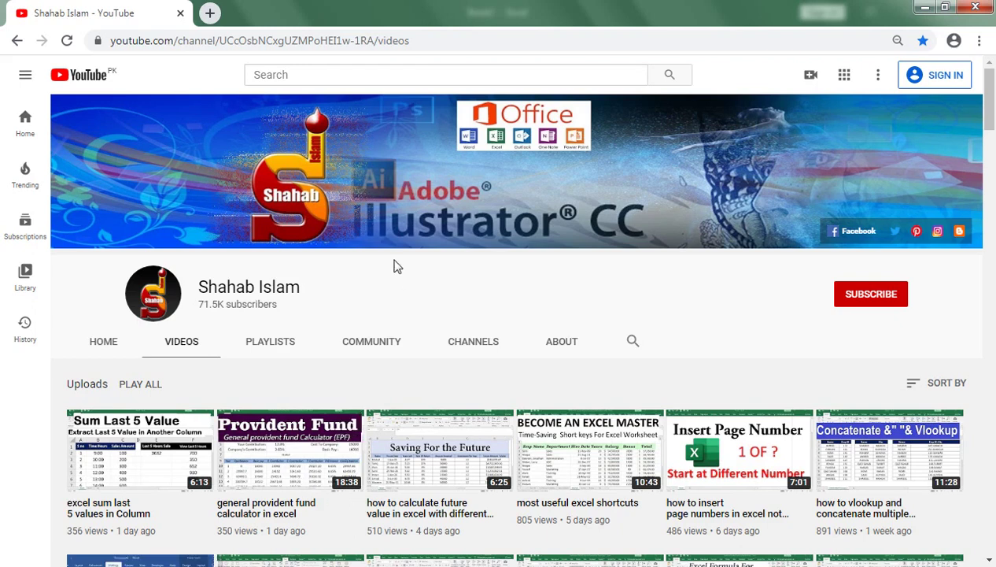